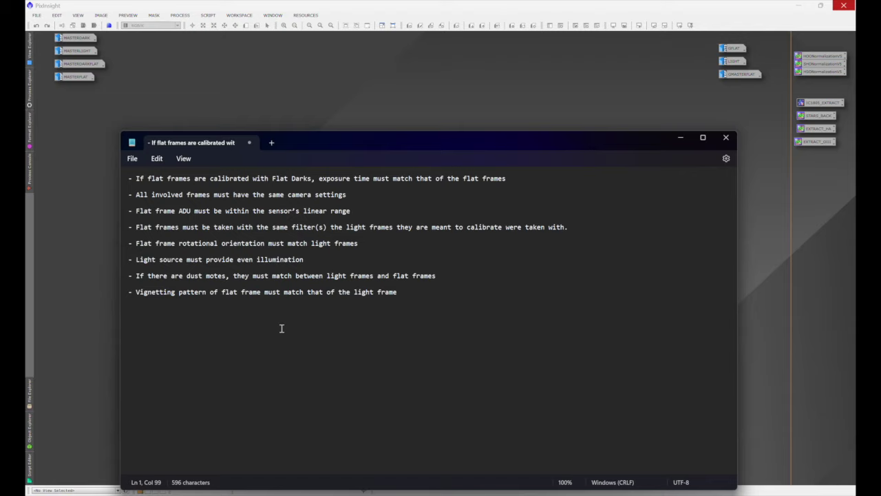
# Dismiss the notes and open the MASTERFLAT image in the centre of the workspace.
pyautogui.click(680, 137)
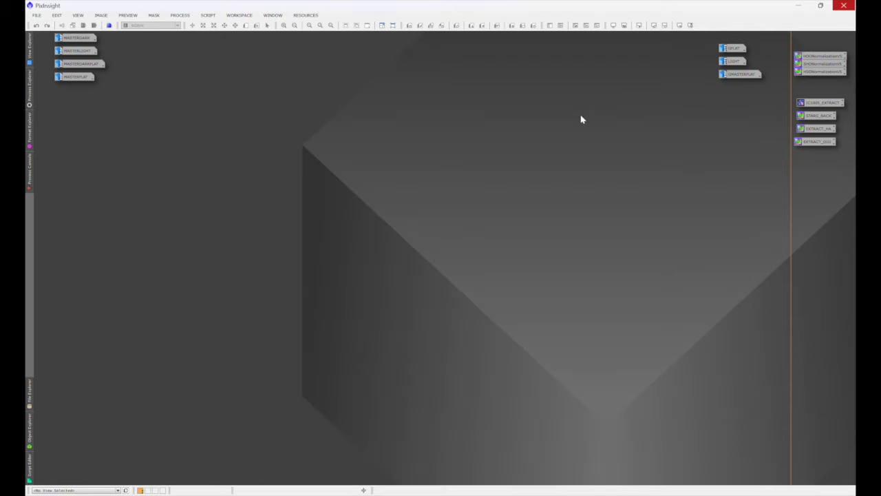
pyautogui.doubleClick(80, 77)
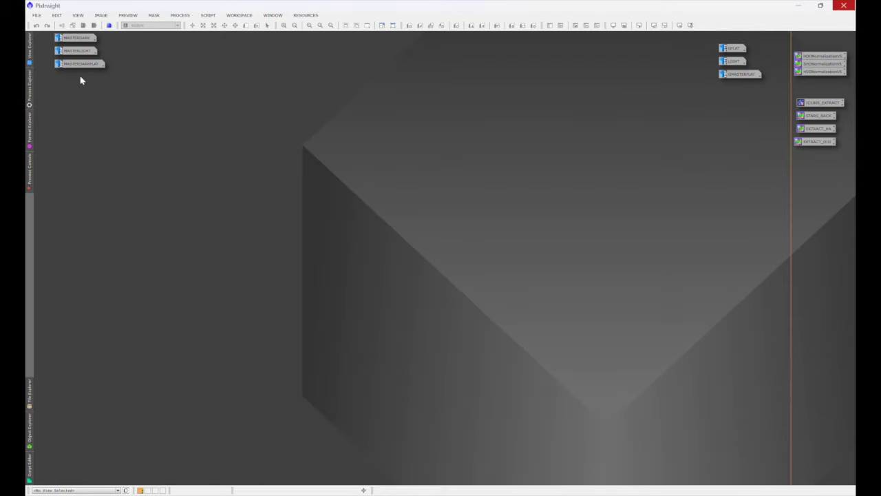
pyautogui.moveTo(515, 121); pyautogui.dragTo(356, 134)
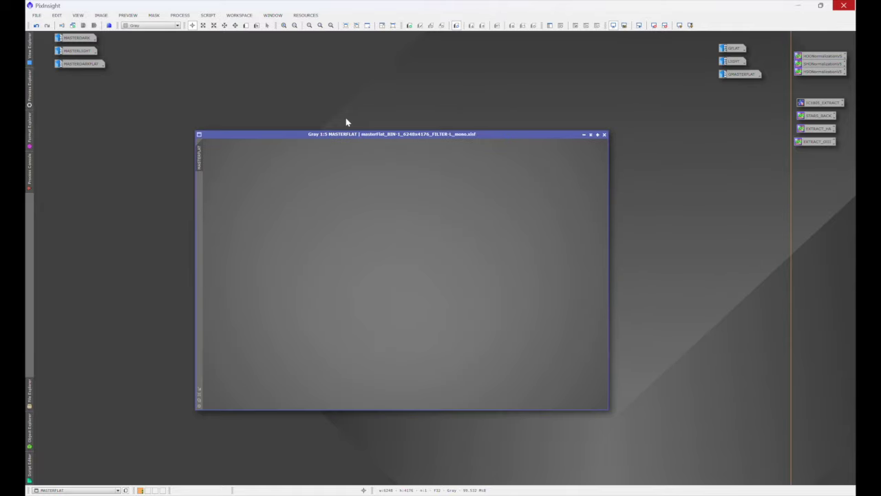
# Render a FlatContourPlot contour plot of MASTERFLAT from Script > Image Analysis.
pyautogui.click(208, 15)
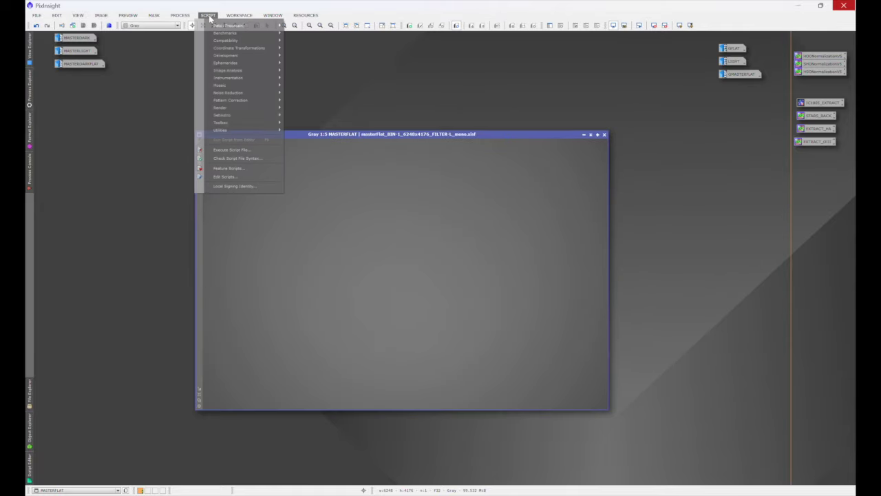
pyautogui.moveTo(231, 75)
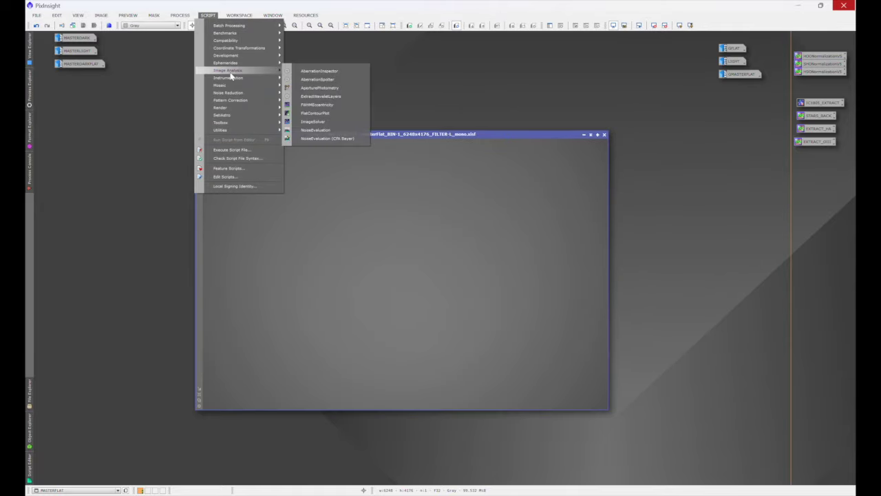
pyautogui.click(315, 113)
pyautogui.click(451, 277)
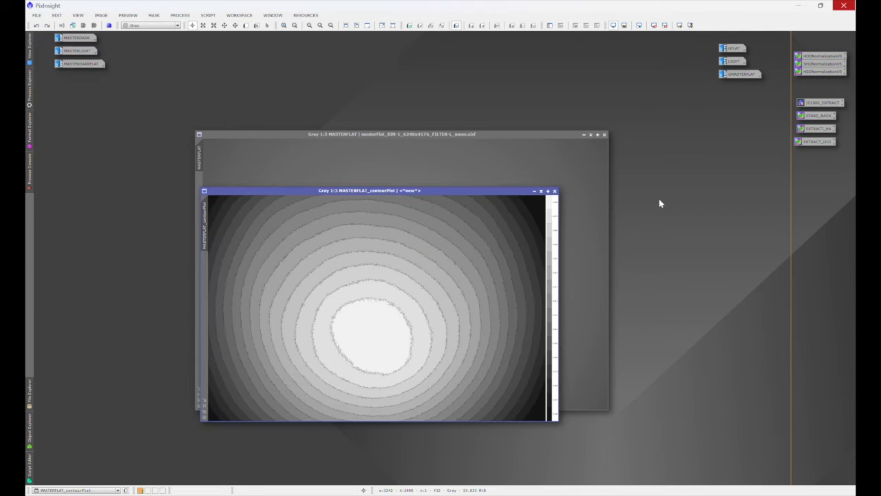
# Iconize MASTERFLAT and centre the MASTERFLAT_contourPlot window.
pyautogui.click(583, 134)
pyautogui.moveTo(429, 191); pyautogui.dragTo(482, 127)
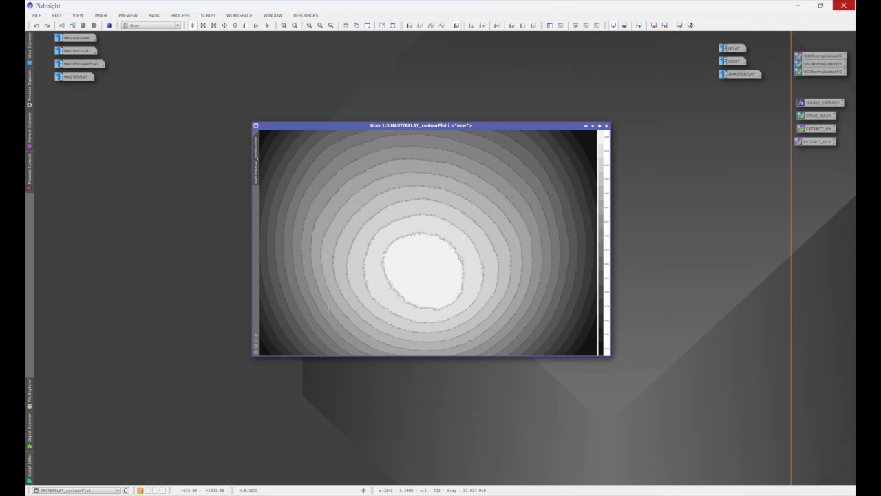
# Open MASTERLIGHT, render its FlatContourPlot contour plot, and move the plot to the lower left.
pyautogui.doubleClick(80, 52)
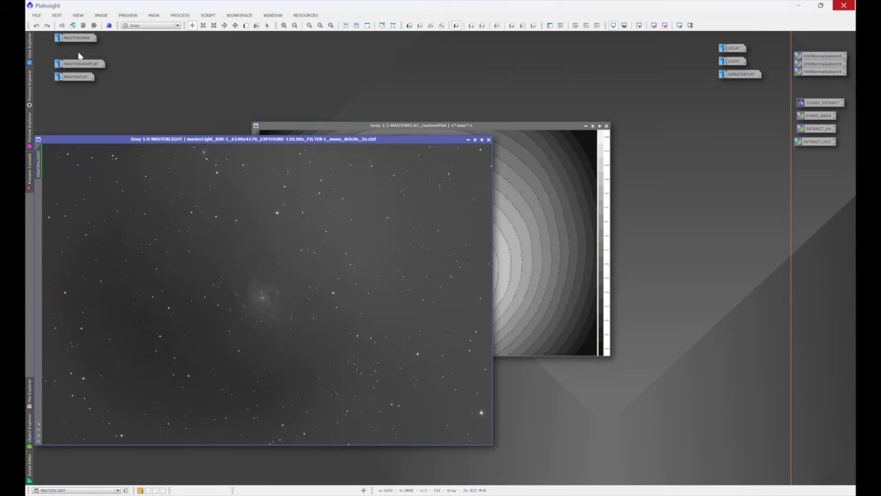
pyautogui.moveTo(173, 140); pyautogui.dragTo(407, 92)
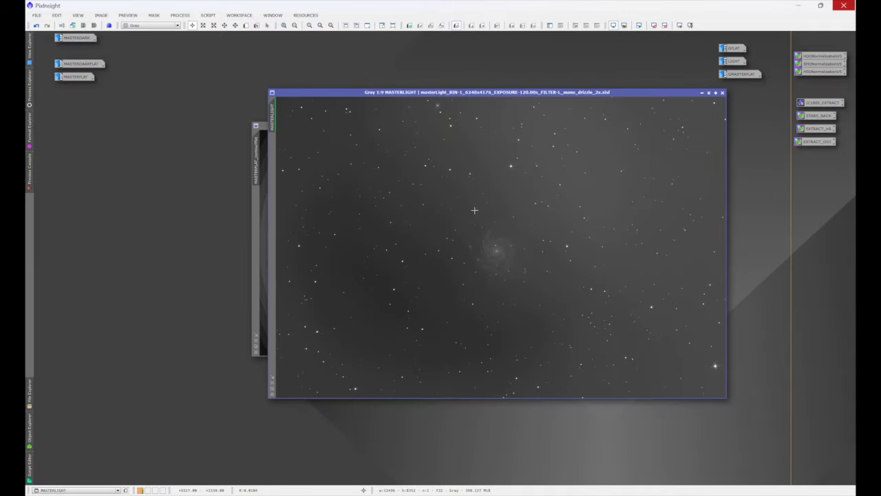
pyautogui.click(210, 16)
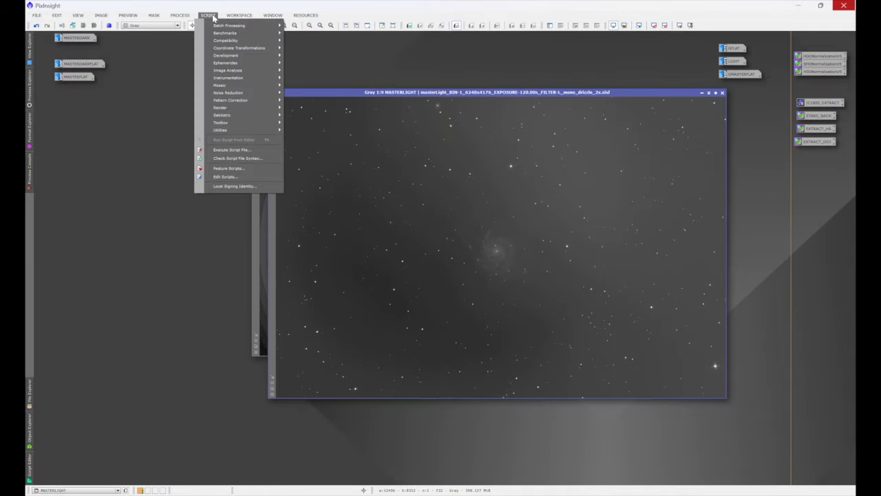
pyautogui.moveTo(229, 71)
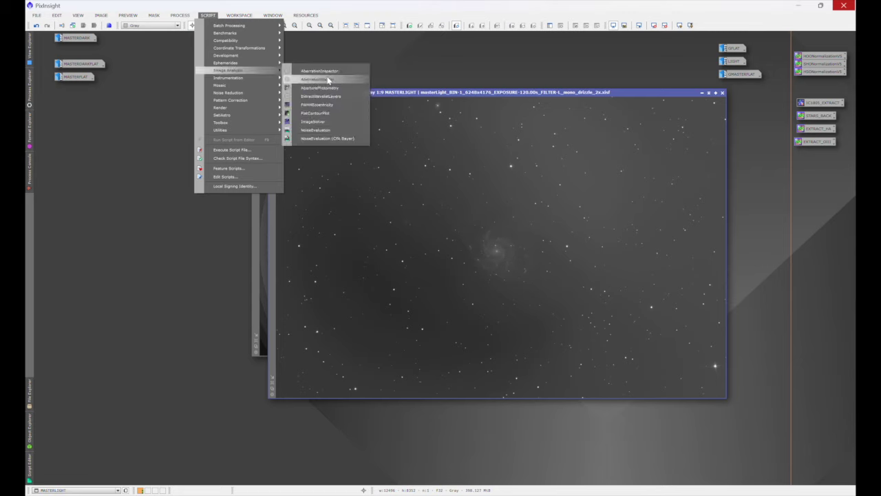
pyautogui.click(315, 114)
pyautogui.click(451, 276)
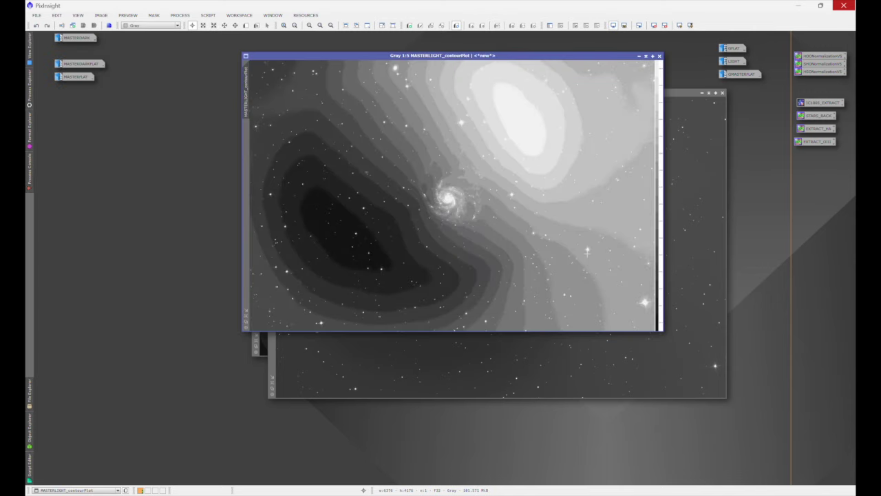
pyautogui.moveTo(557, 57); pyautogui.dragTo(374, 218)
# Compare MASTERLIGHT with its contour plot, then iconize the MASTERLIGHT window.
pyautogui.click(481, 88)
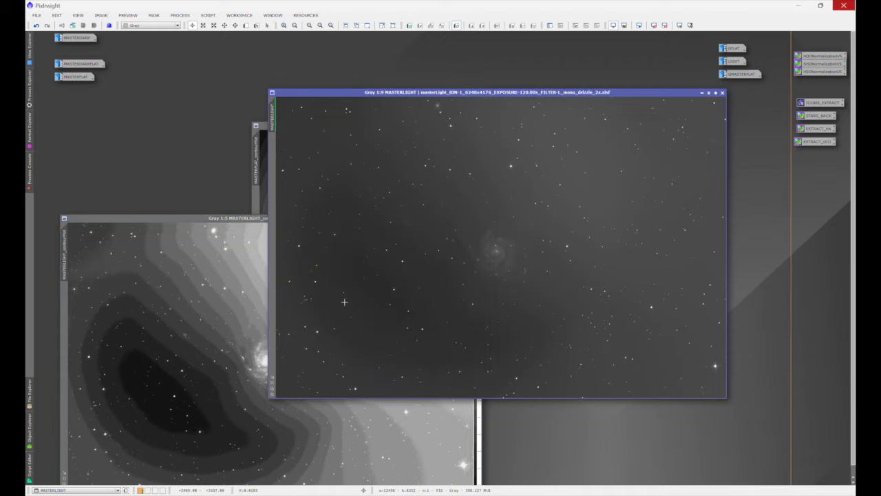
pyautogui.click(241, 219)
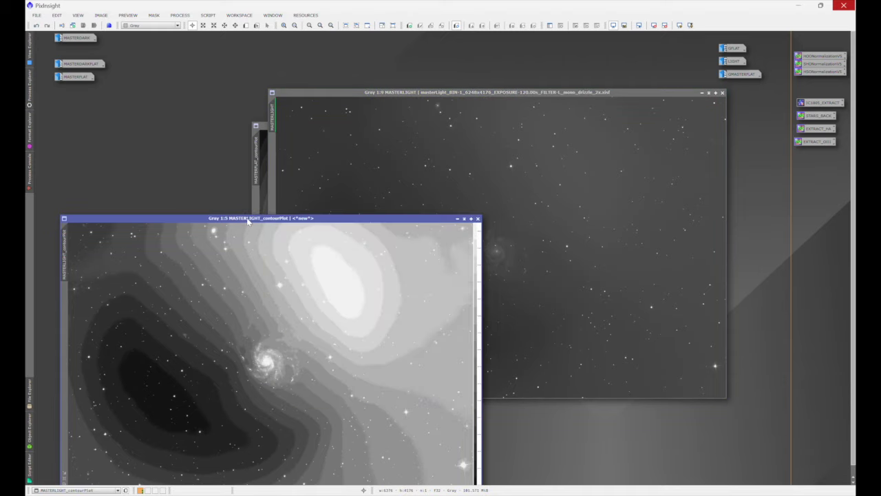
pyautogui.moveTo(247, 217); pyautogui.dragTo(431, 97)
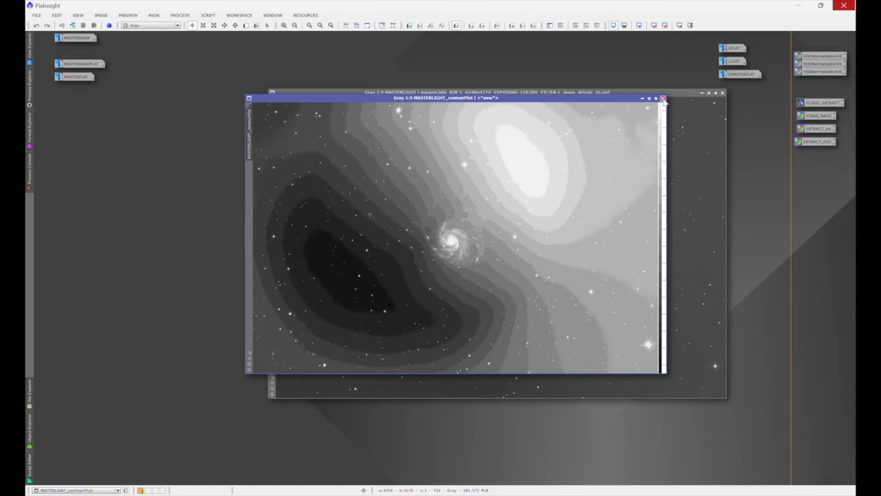
pyautogui.hotkey('ctrl', 'Tab')
pyautogui.moveTo(448, 93); pyautogui.dragTo(241, 126)
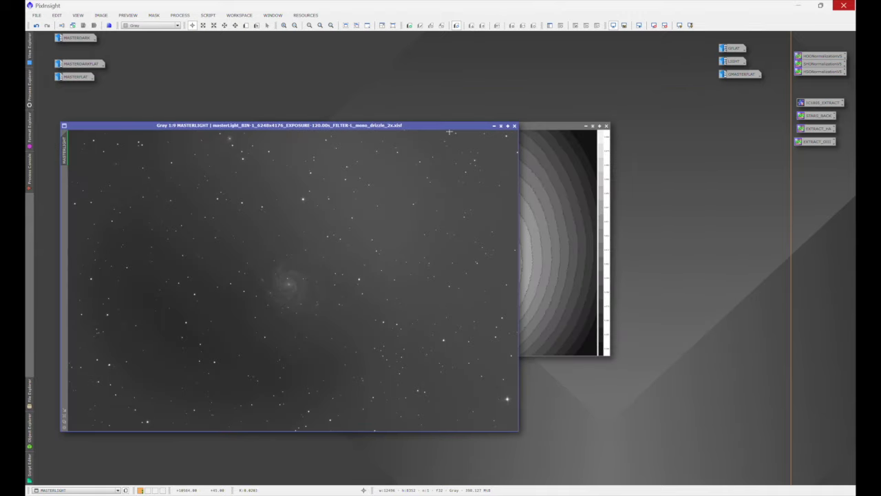
pyautogui.click(494, 127)
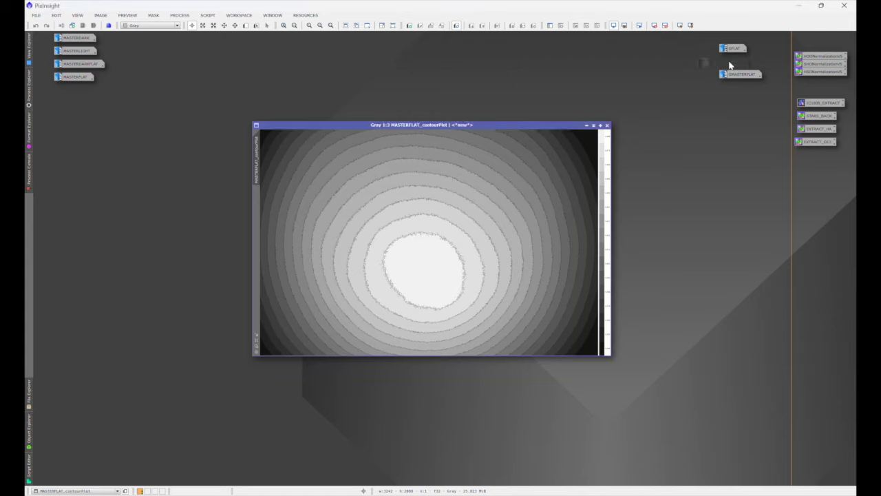
# Open the LIGHT subframe, render its FlatContourPlot contour plot, and iconize the LIGHT window.
pyautogui.doubleClick(730, 62)
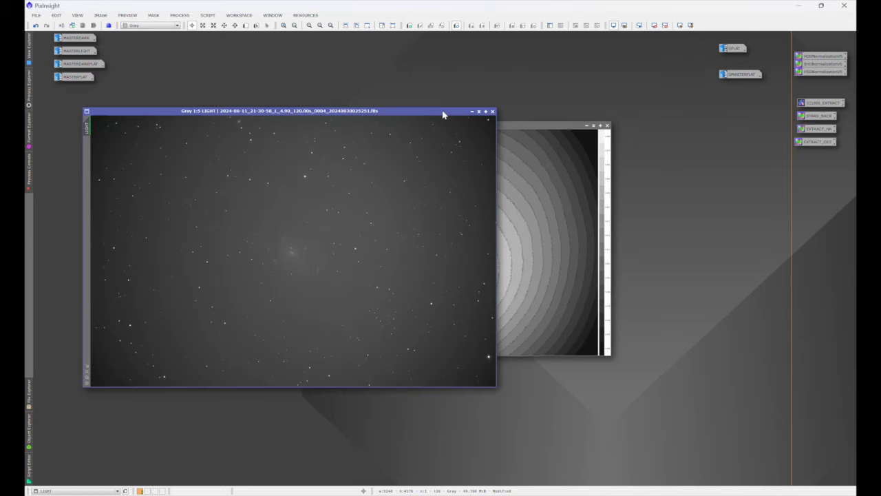
pyautogui.moveTo(447, 115); pyautogui.dragTo(534, 121)
pyautogui.click(206, 16)
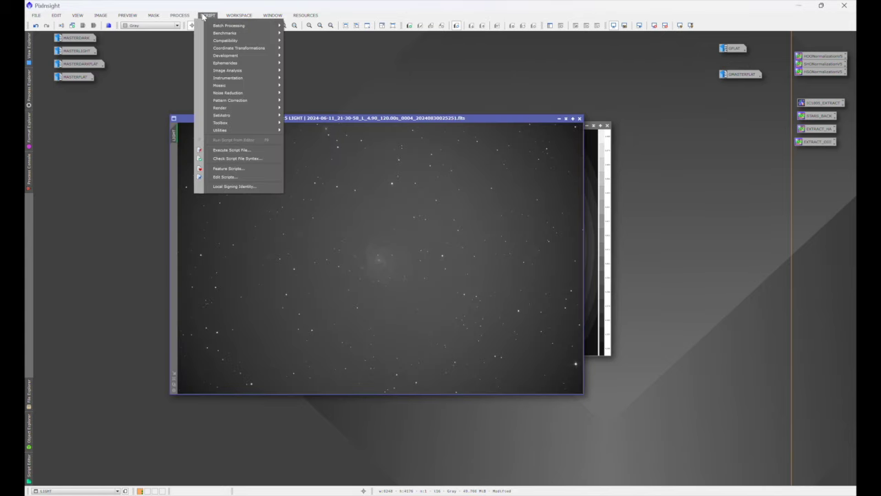
pyautogui.moveTo(231, 70)
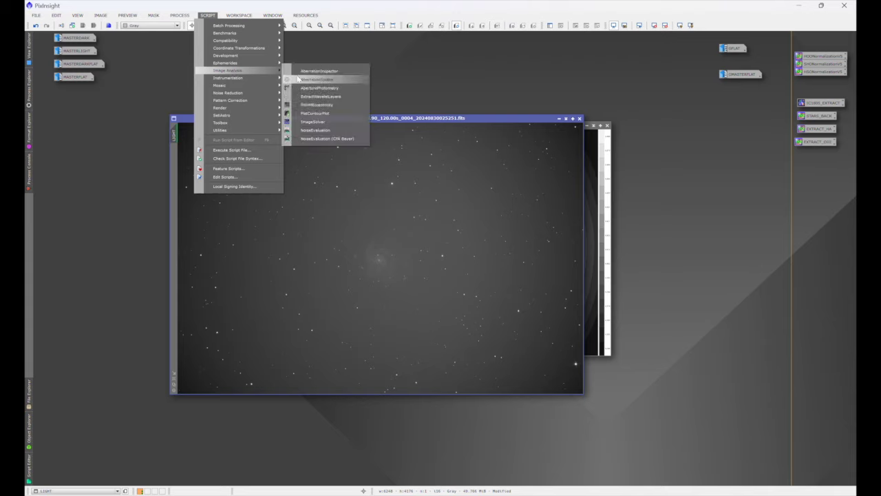
pyautogui.click(316, 113)
pyautogui.click(455, 278)
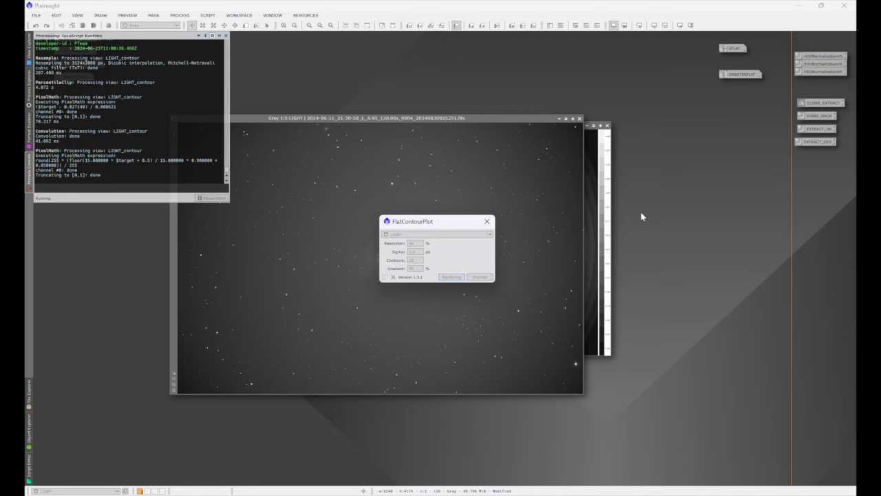
pyautogui.click(559, 118)
# Place LIGHT_contourPlot left and MASTERFLAT_contourPlot right, overlaying them briefly to compare rings.
pyautogui.moveTo(572, 181); pyautogui.dragTo(263, 134)
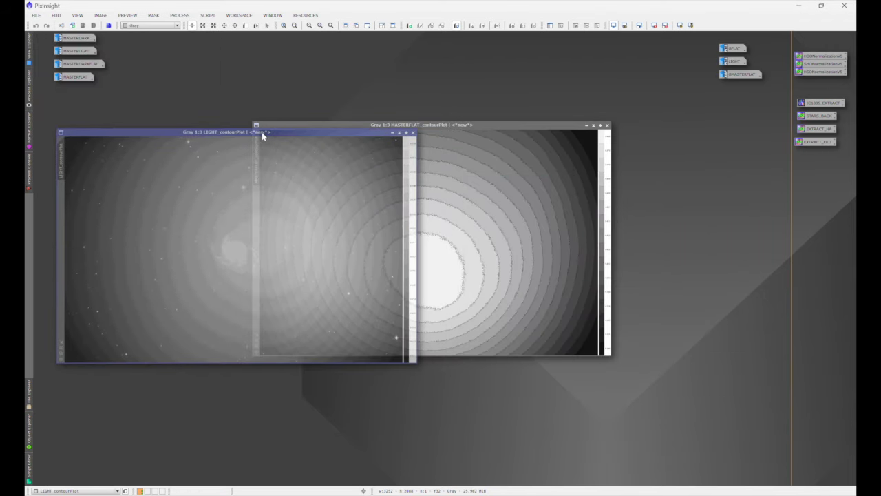
pyautogui.moveTo(431, 125); pyautogui.dragTo(599, 132)
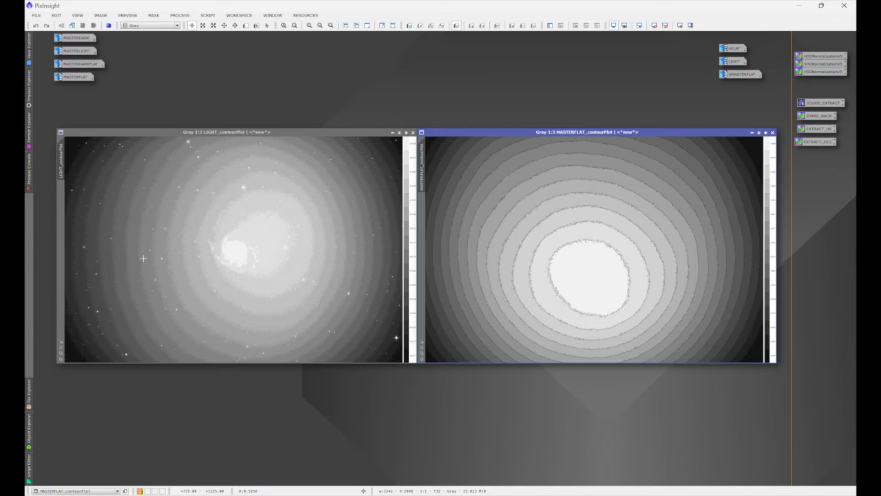
pyautogui.moveTo(584, 133); pyautogui.dragTo(228, 134)
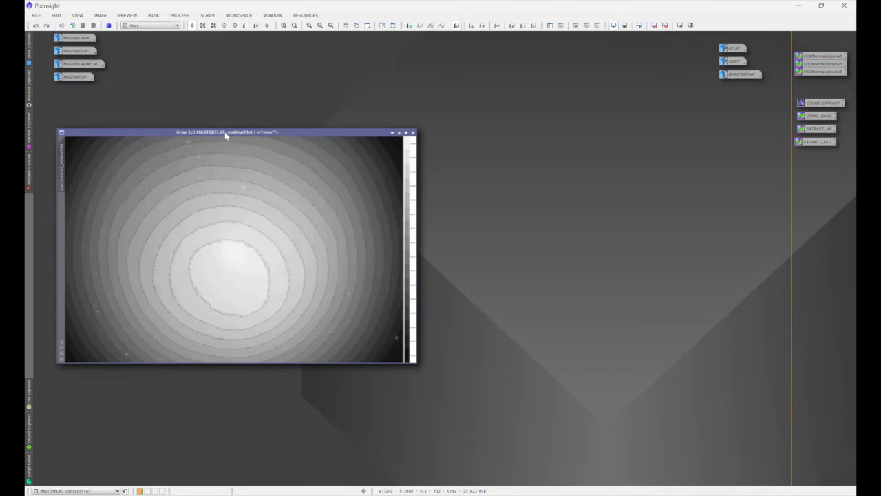
pyautogui.moveTo(224, 132); pyautogui.dragTo(584, 134)
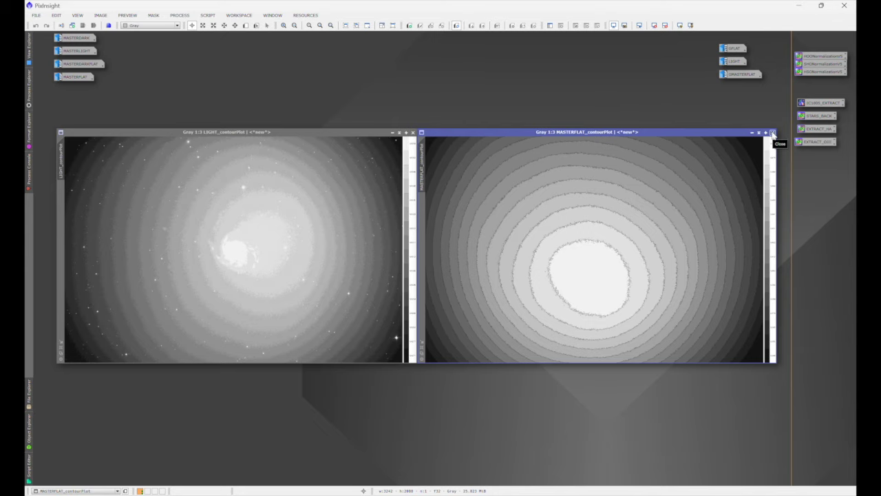
# Close the MASTERFLAT contour plot and open the GFLAT frame beside the LIGHT plot.
pyautogui.click(772, 132)
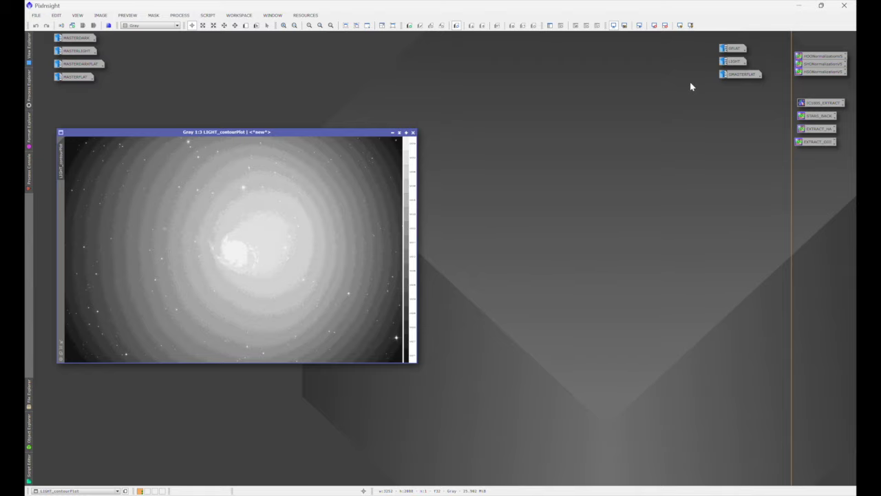
pyautogui.doubleClick(732, 51)
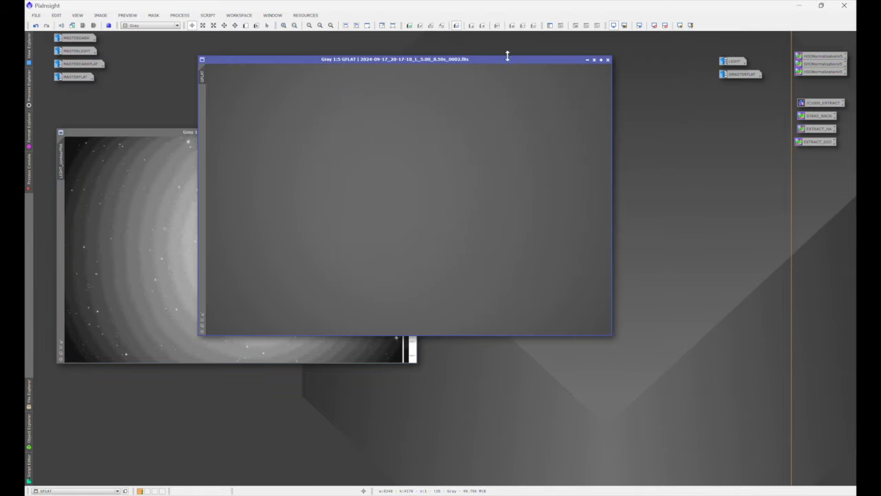
pyautogui.moveTo(469, 58); pyautogui.dragTo(601, 124)
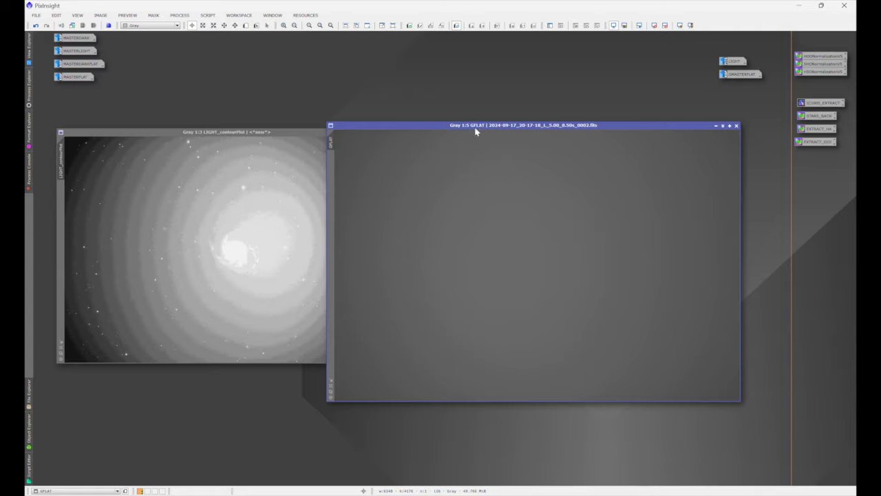
pyautogui.moveTo(510, 129); pyautogui.dragTo(501, 147)
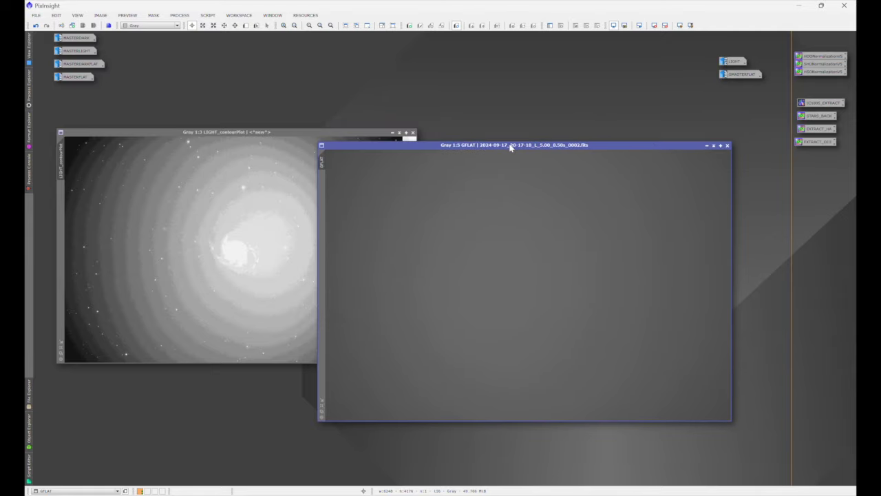
# Render a FlatContourPlot contour plot of GFLAT.
pyautogui.click(207, 14)
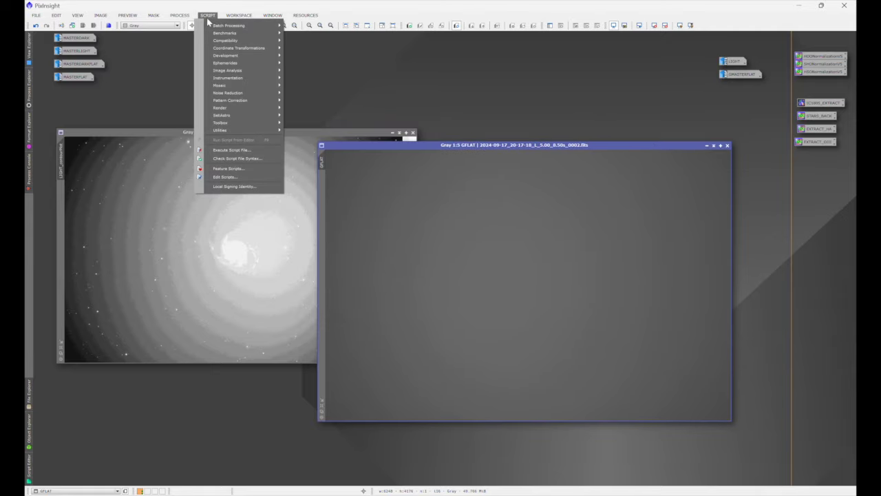
pyautogui.moveTo(234, 71)
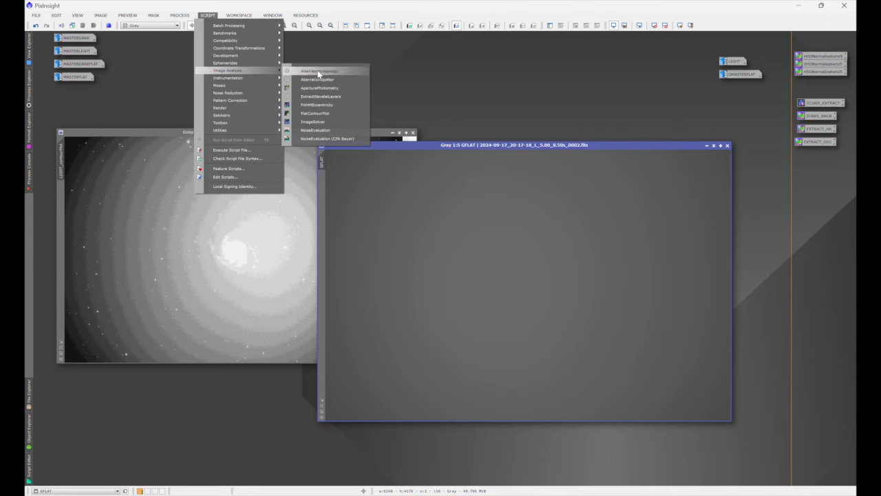
pyautogui.click(314, 116)
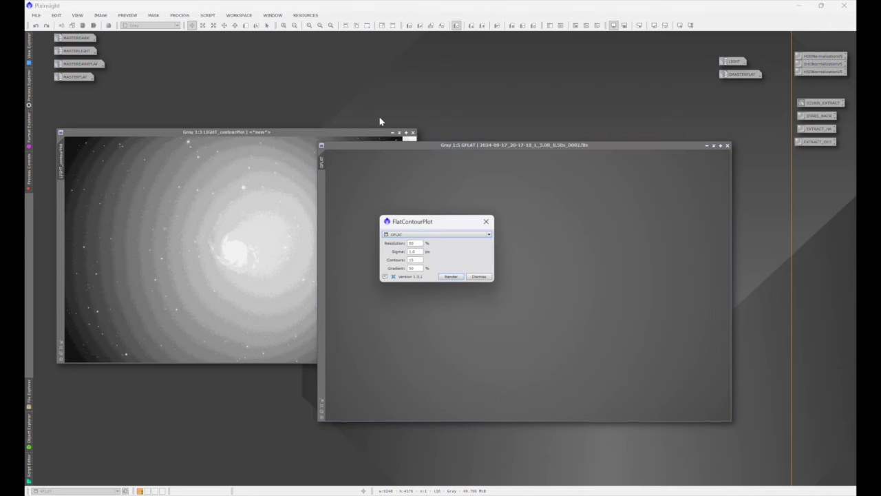
pyautogui.click(451, 276)
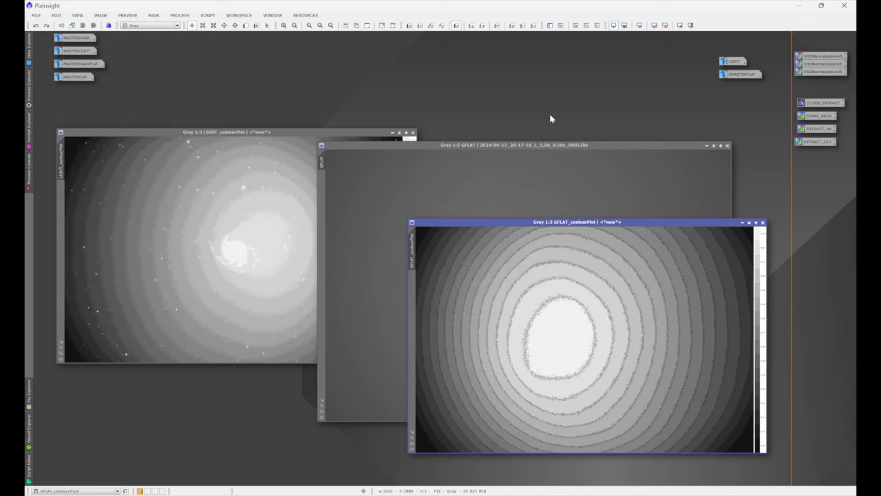
# Iconize the GFLAT frame and place GFLAT_contourPlot next to LIGHT_contourPlot.
pyautogui.click(706, 145)
pyautogui.moveTo(621, 223); pyautogui.dragTo(631, 133)
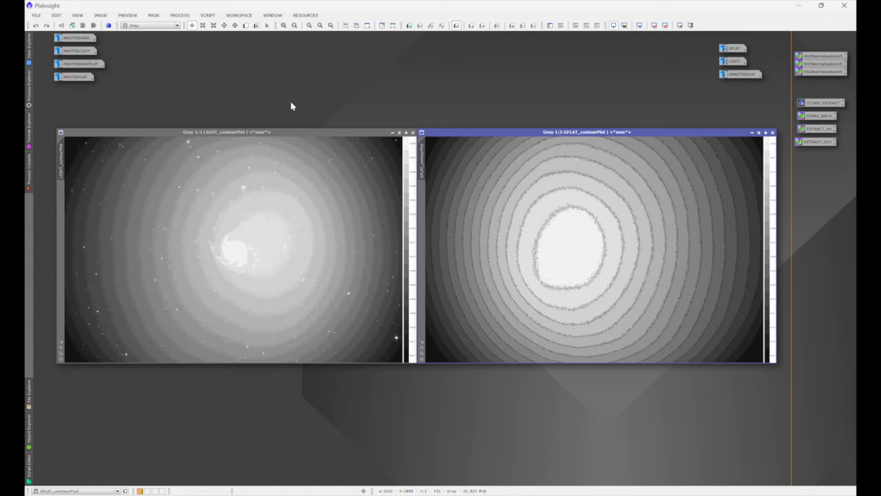
pyautogui.click(101, 16)
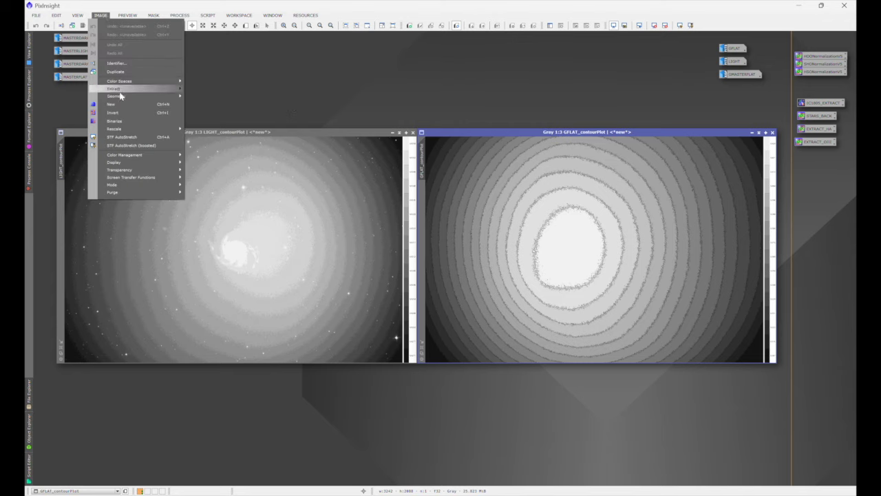
# Rotate GFLAT_contourPlot 180° and compare it against the LIGHT contour plot.
pyautogui.moveTo(124, 96)
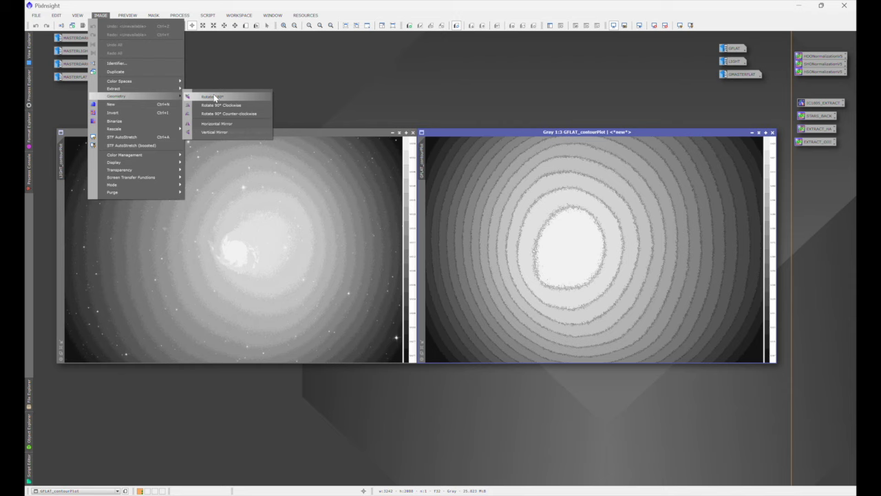
pyautogui.click(215, 98)
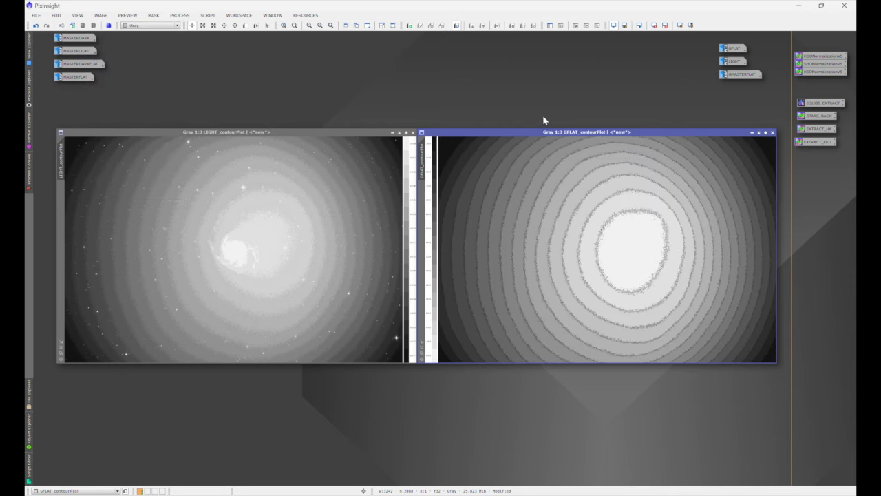
pyautogui.moveTo(608, 133); pyautogui.dragTo(249, 134)
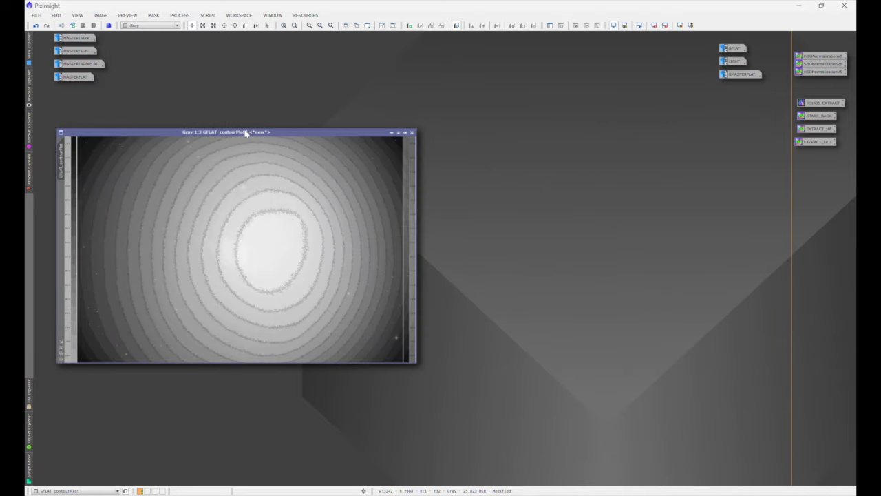
pyautogui.moveTo(245, 133)
pyautogui.mouseDown()
pyautogui.moveTo(583, 127)
pyautogui.moveTo(246, 133)
pyautogui.mouseUp()
pyautogui.moveTo(247, 132); pyautogui.dragTo(609, 130)
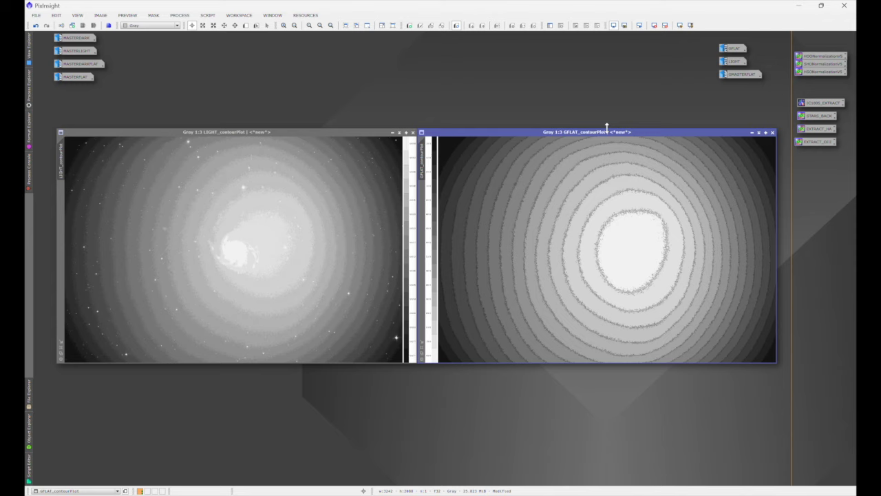
# Open the PixelMath process from the Process menu.
pyautogui.click(180, 14)
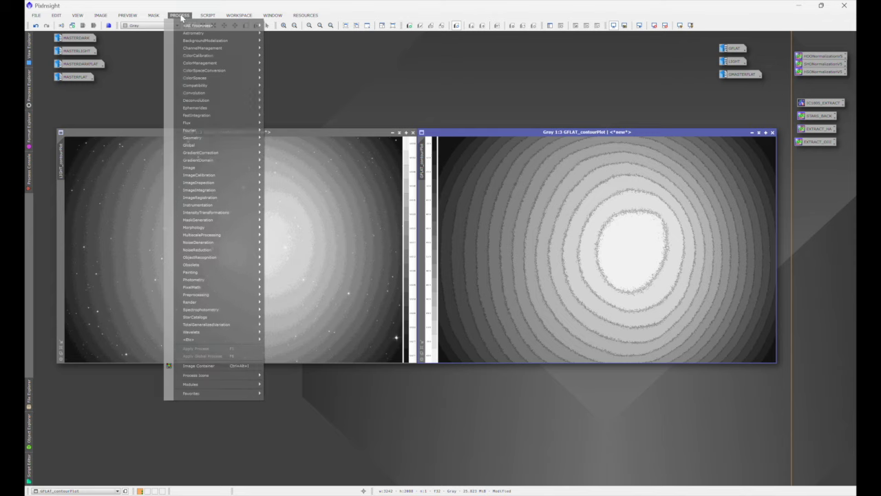
pyautogui.moveTo(191, 28)
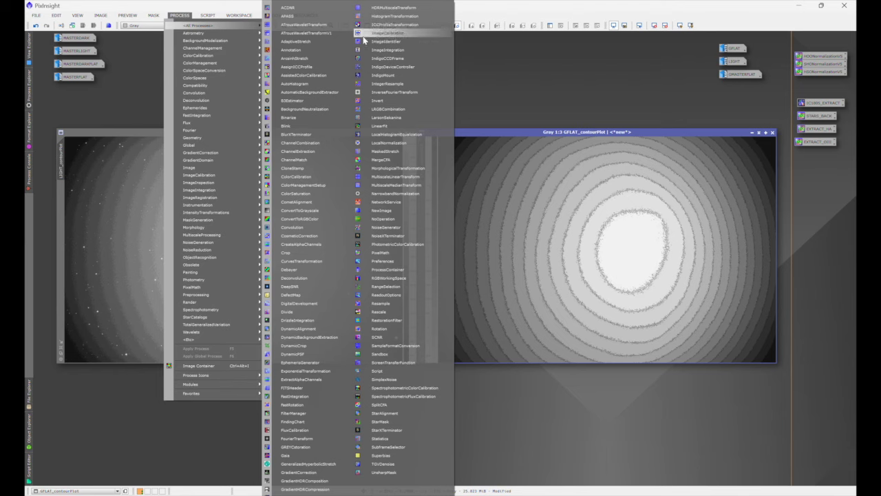
pyautogui.click(399, 250)
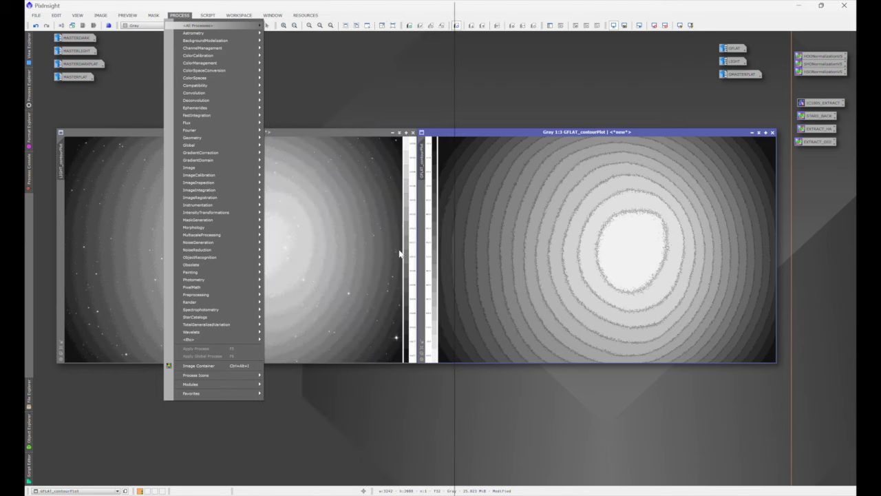
# Iconize both contour plots and line their icons up at the upper right.
pyautogui.click(752, 132)
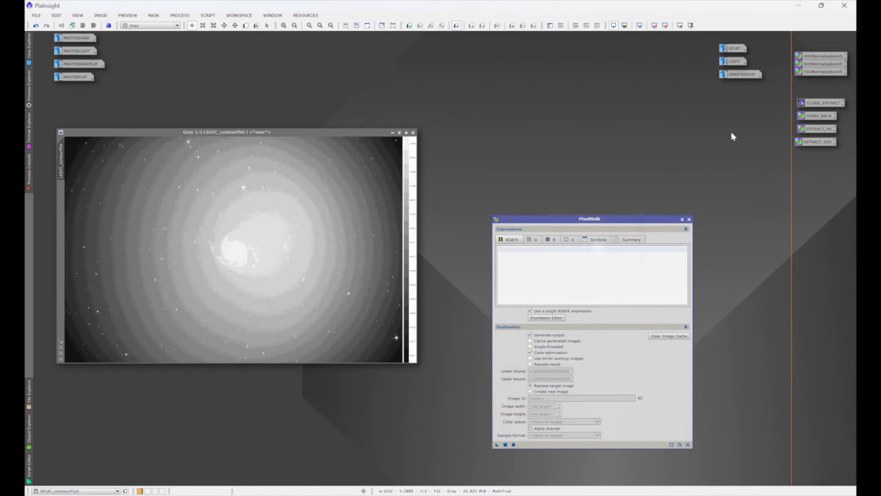
pyautogui.click(393, 132)
pyautogui.moveTo(604, 218); pyautogui.dragTo(493, 225)
pyautogui.moveTo(619, 251); pyautogui.dragTo(740, 118)
pyautogui.moveTo(262, 250); pyautogui.dragTo(746, 135)
# Reopen the LIGHT and GFLAT frames and arrange them around the PixelMath dialog.
pyautogui.doubleClick(733, 62)
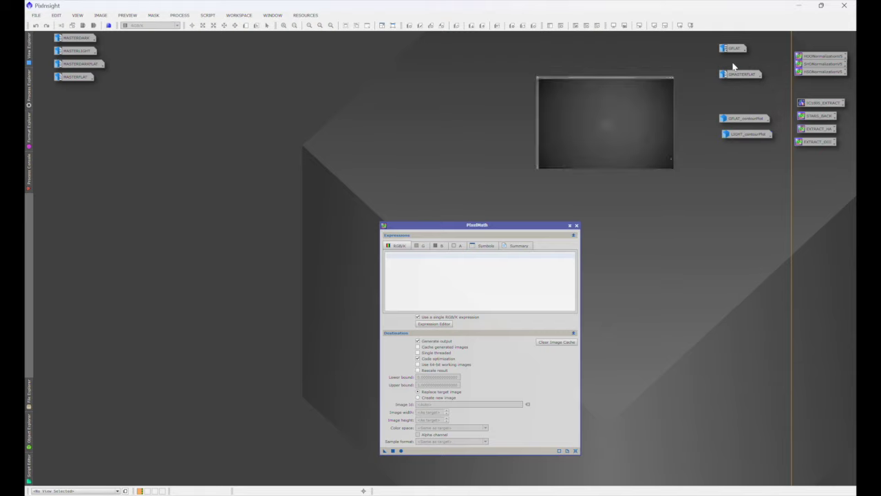
pyautogui.moveTo(469, 115); pyautogui.dragTo(335, 129)
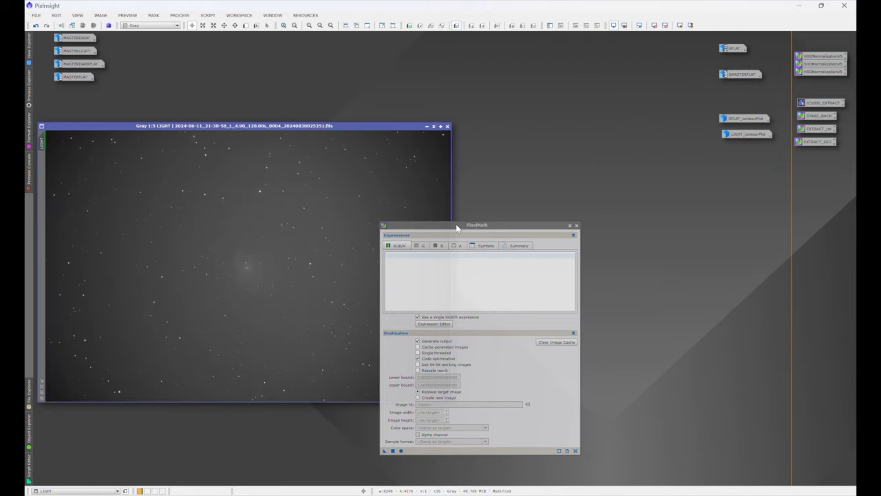
pyautogui.moveTo(457, 227); pyautogui.dragTo(662, 249)
pyautogui.doubleClick(732, 48)
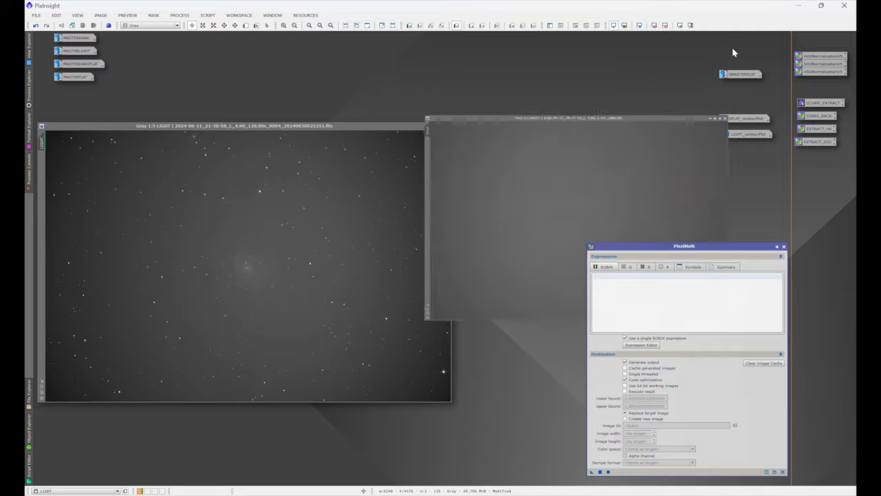
pyautogui.moveTo(663, 249); pyautogui.dragTo(731, 297)
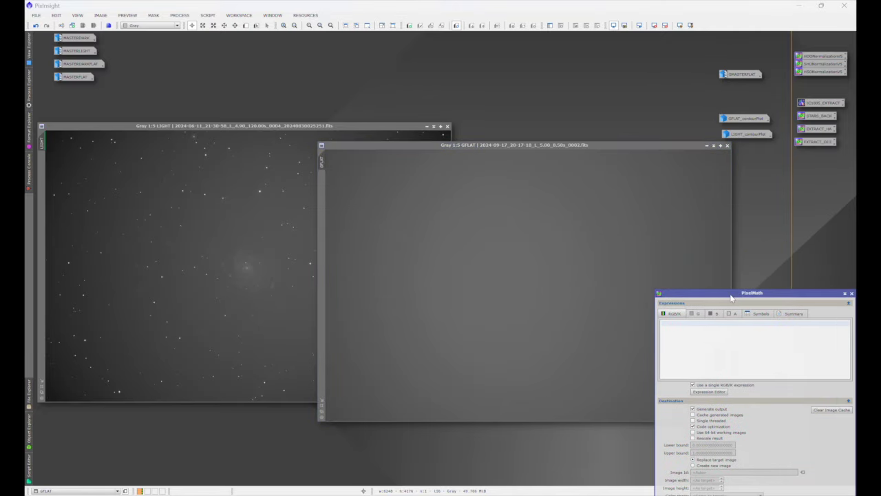
pyautogui.moveTo(594, 146); pyautogui.dragTo(550, 104)
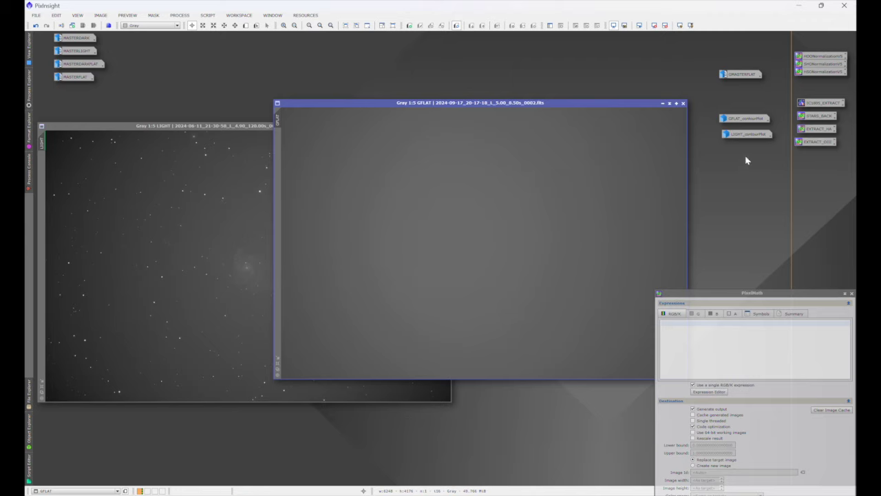
pyautogui.doubleClick(739, 119)
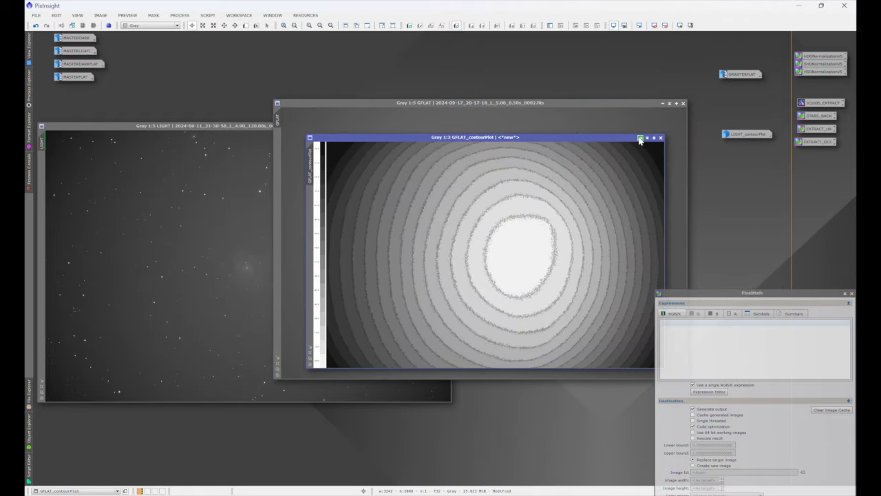
pyautogui.click(640, 138)
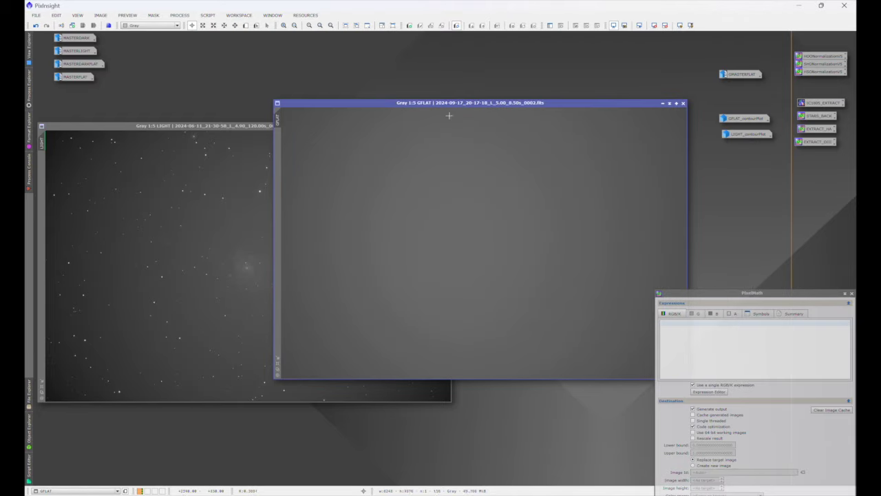
# Rotate the GFLAT frame 180° and place its window beside the LIGHT frame.
pyautogui.click(104, 16)
pyautogui.moveTo(120, 97)
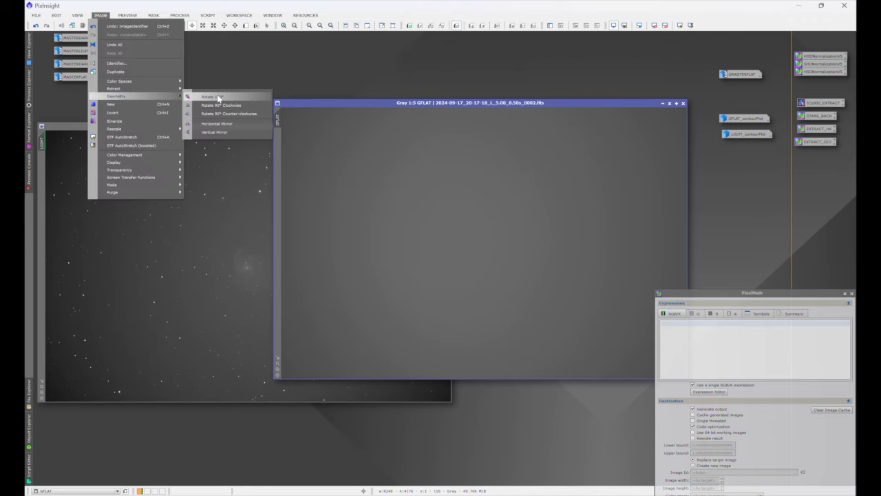
pyautogui.click(218, 97)
pyautogui.moveTo(456, 105); pyautogui.dragTo(633, 127)
pyautogui.moveTo(766, 296); pyautogui.dragTo(375, 172)
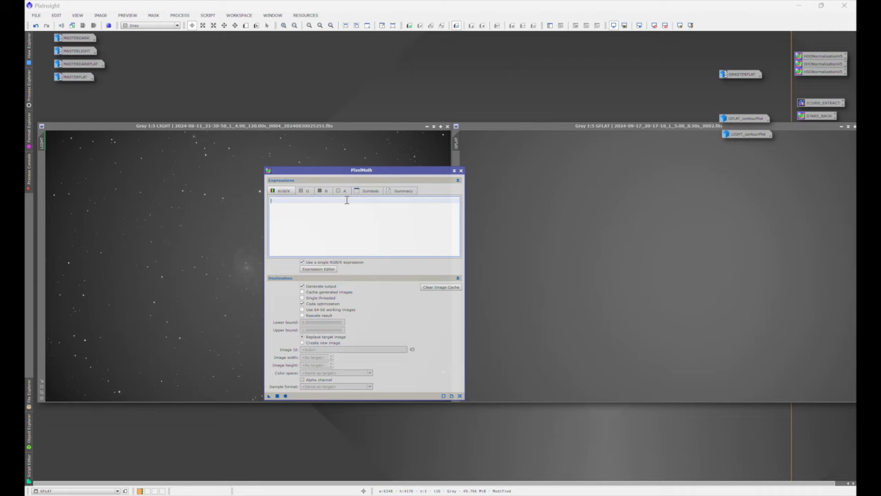
# Divide LIGHT by GFLAT in PixelMath with the expression 'LIGHT/GFLAT', outputting a new image.
pyautogui.write('LIGHT/GFLAT')
pyautogui.moveTo(354, 171); pyautogui.dragTo(630, 106)
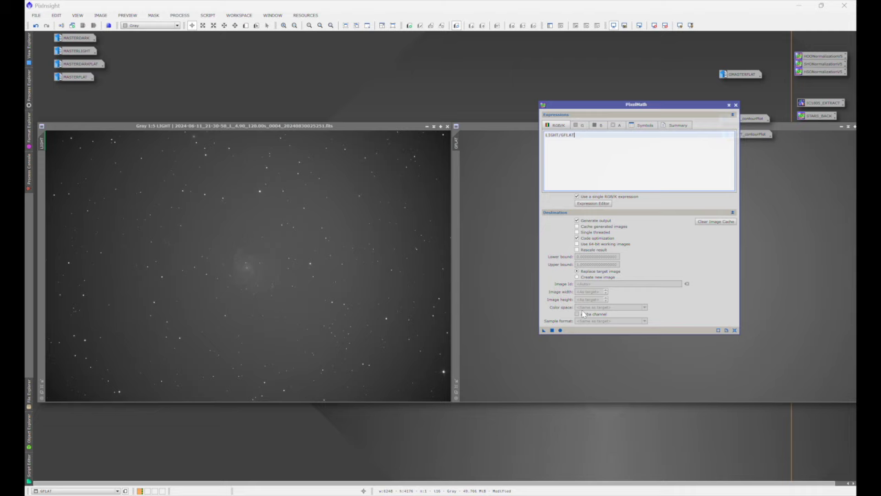
pyautogui.click(577, 278)
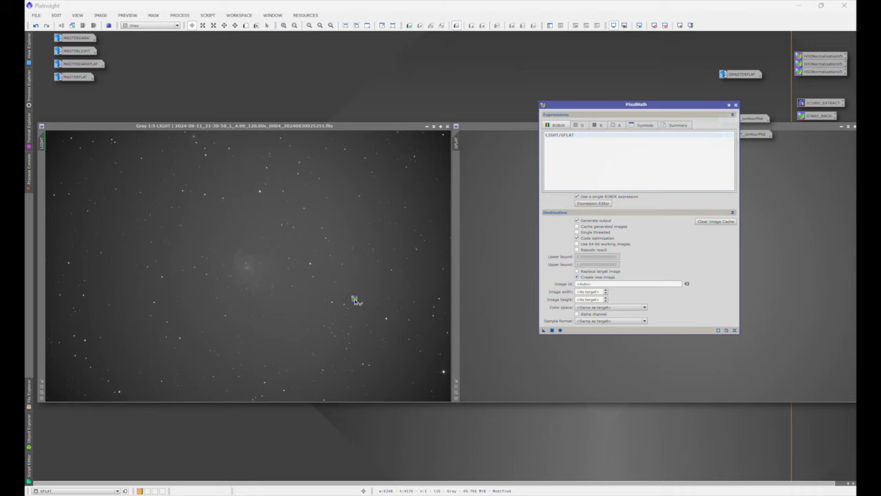
pyautogui.moveTo(354, 299); pyautogui.dragTo(355, 298)
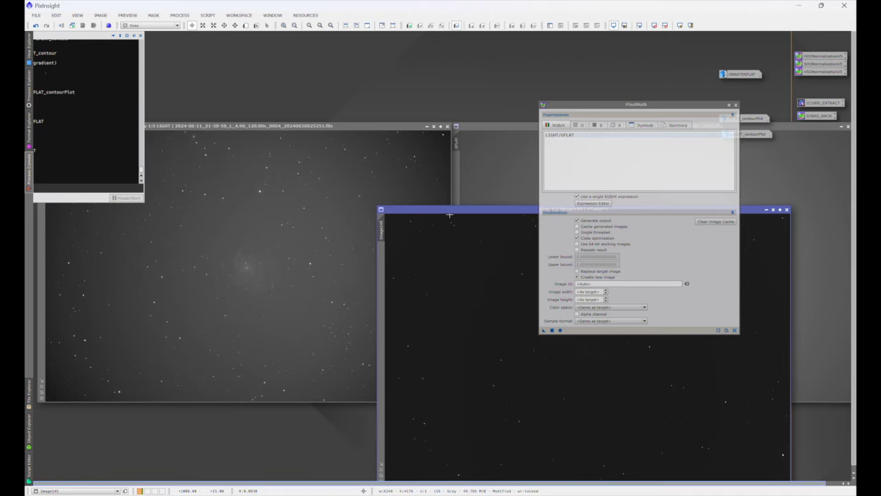
# Auto-stretch Image145, minimize LIGHT and GFLAT, close PixelMath, and reposition Image145.
pyautogui.moveTo(474, 214); pyautogui.dragTo(183, 155)
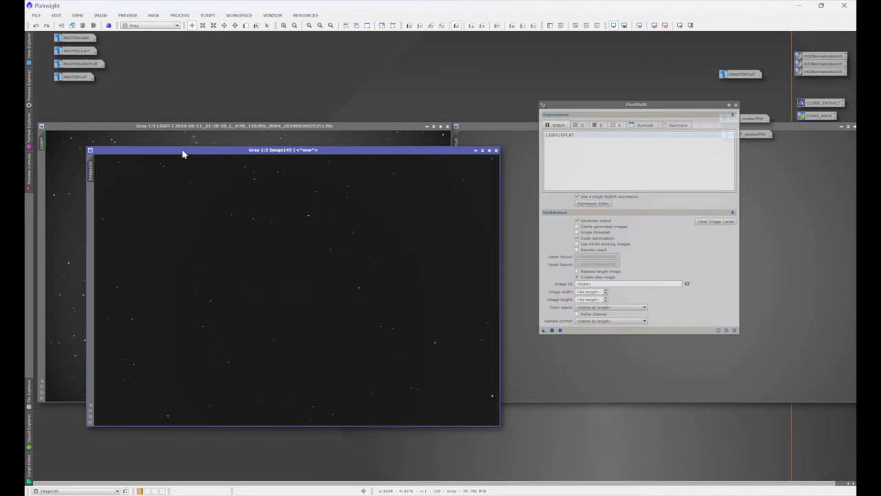
pyautogui.hotkey('ctrl', 'a')
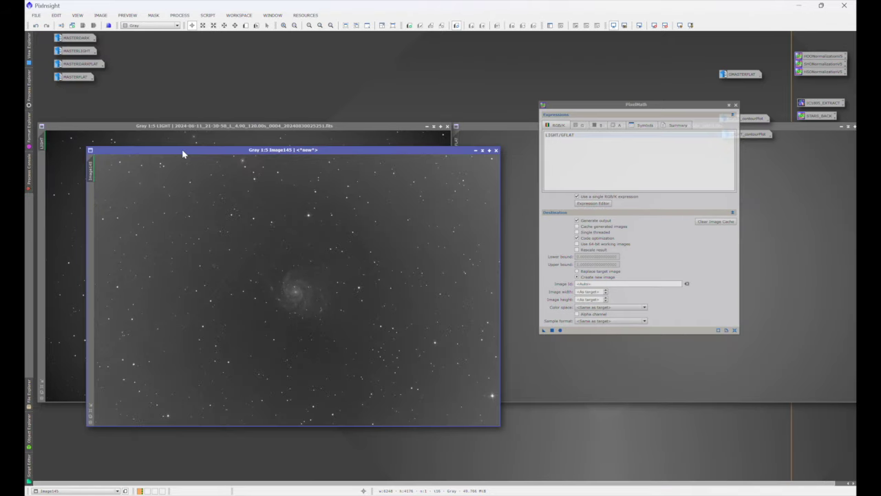
pyautogui.click(427, 126)
pyautogui.moveTo(805, 126); pyautogui.dragTo(430, 96)
pyautogui.click(466, 96)
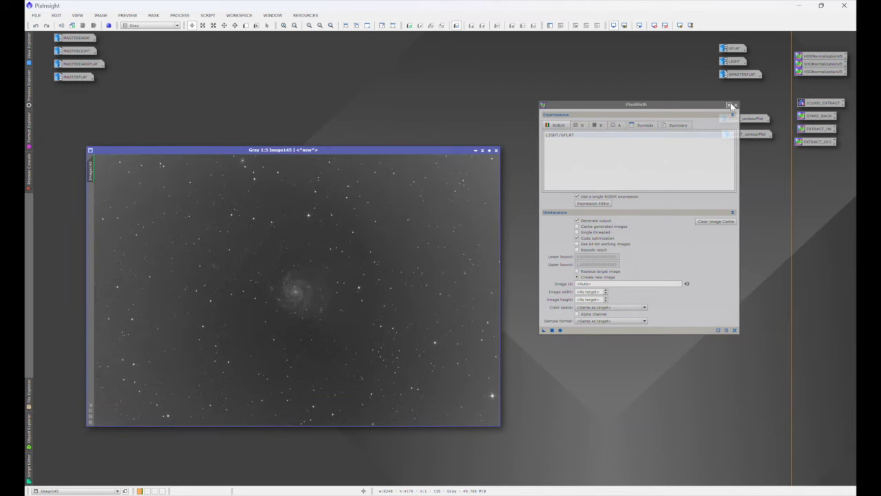
pyautogui.click(734, 104)
pyautogui.moveTo(429, 150); pyautogui.dragTo(532, 109)
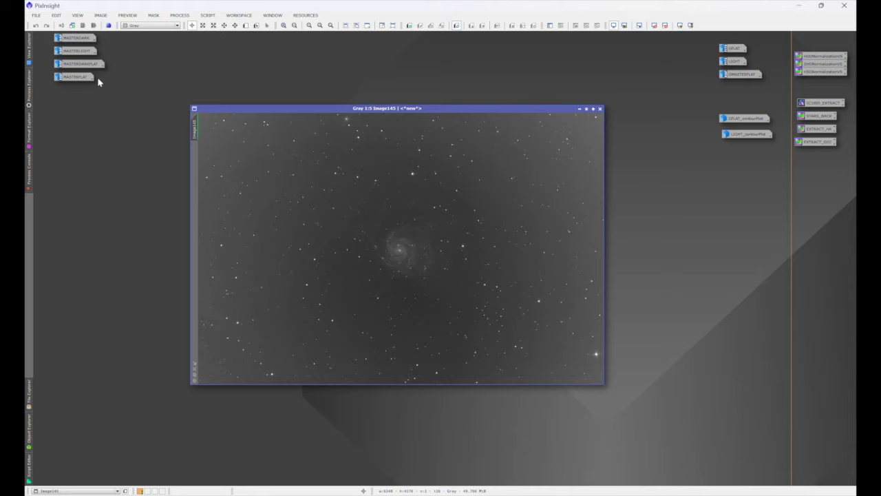
pyautogui.doubleClick(77, 51)
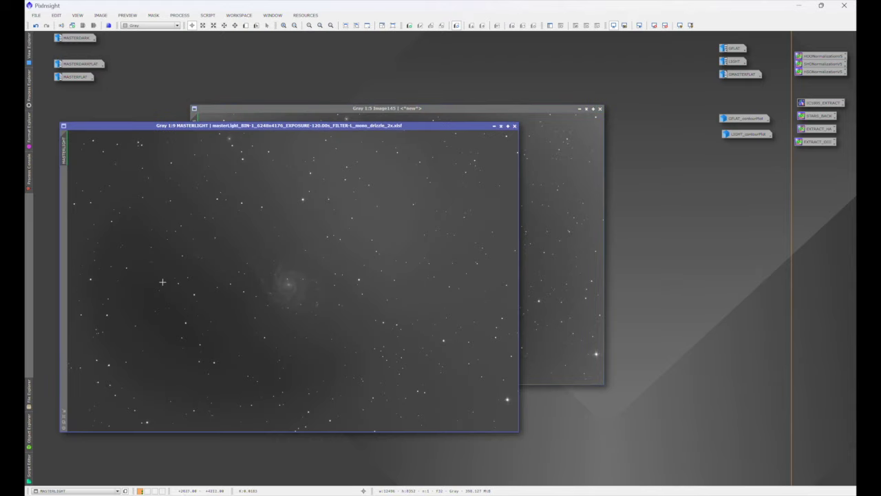
pyautogui.click(494, 126)
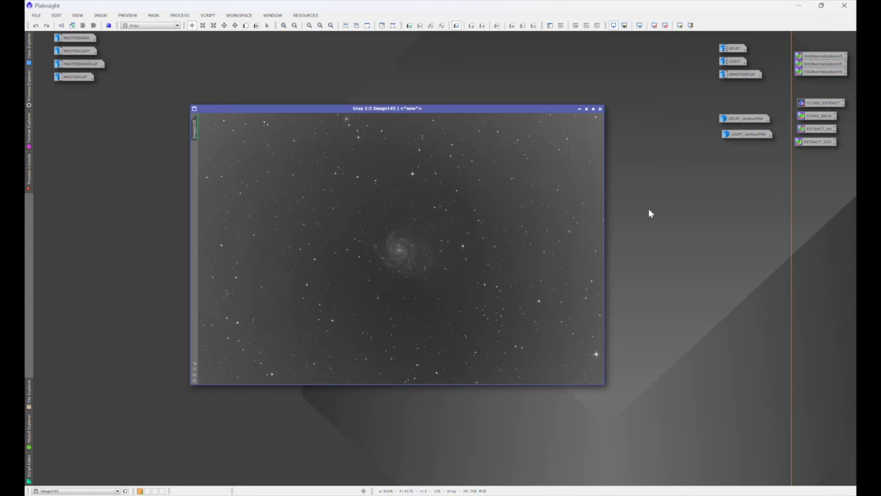
# Minimize Image145 to an icon and create a new image container from the workspace menu.
pyautogui.click(580, 109)
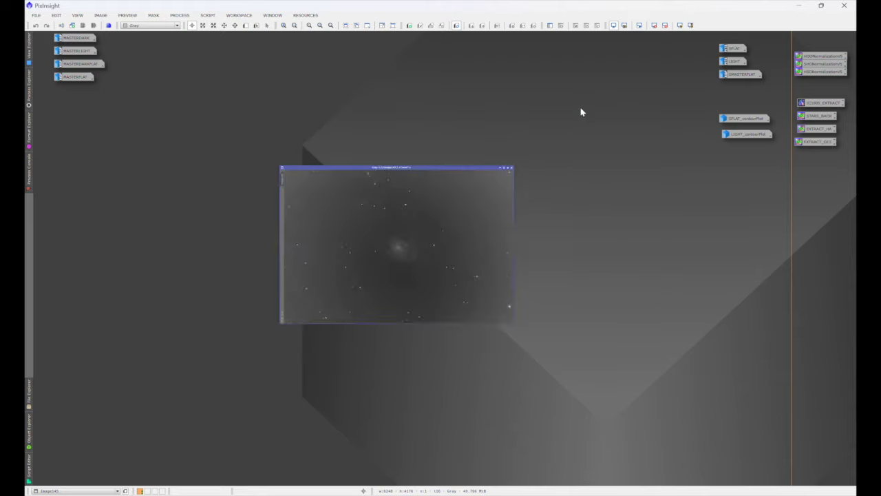
pyautogui.moveTo(418, 251); pyautogui.dragTo(581, 69)
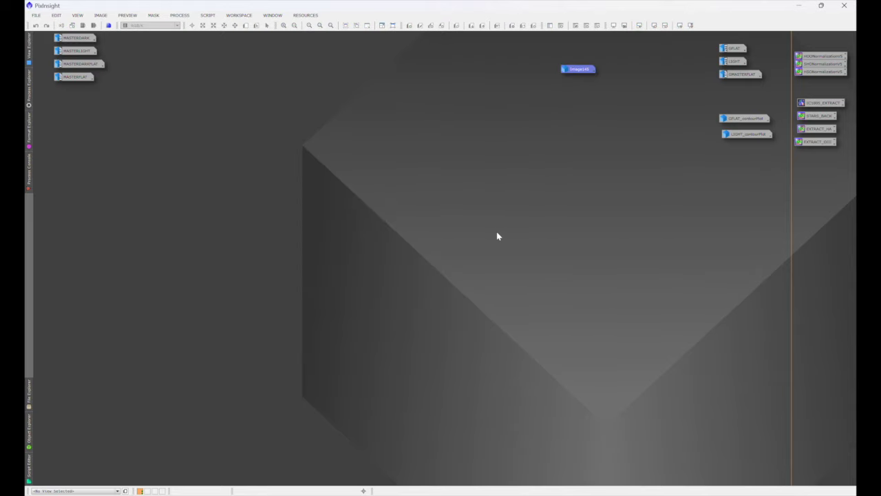
pyautogui.rightClick(493, 230)
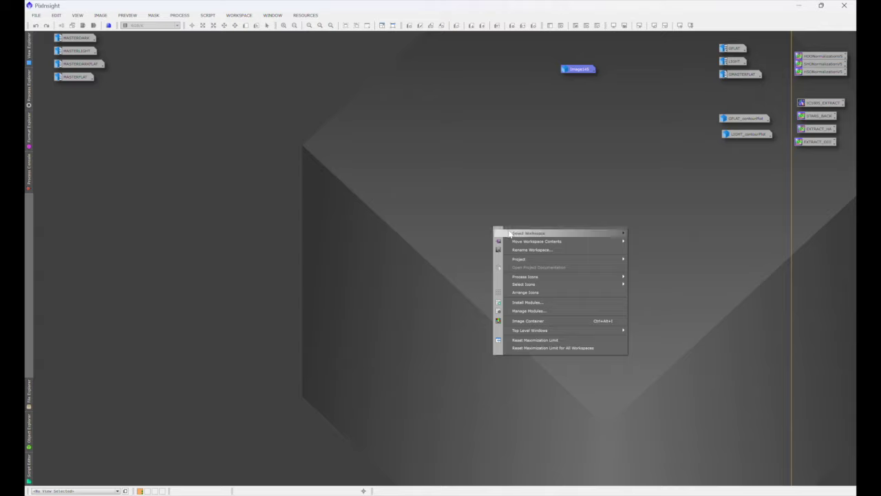
pyautogui.click(537, 320)
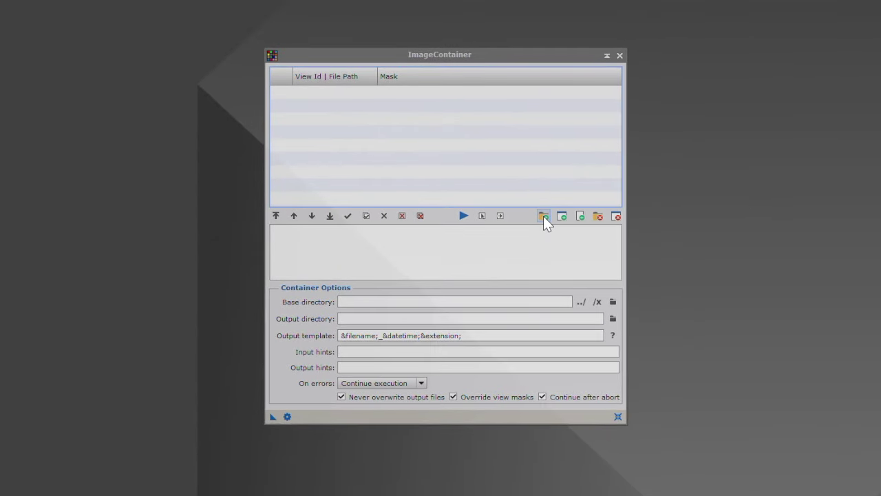
# Add all flat FITS files from C:\WBPP\FLAT TUNING\CORRECT ROTATION\LUM\2024-09-17\FLAT to the container.
pyautogui.click(543, 216)
pyautogui.click(69, 301)
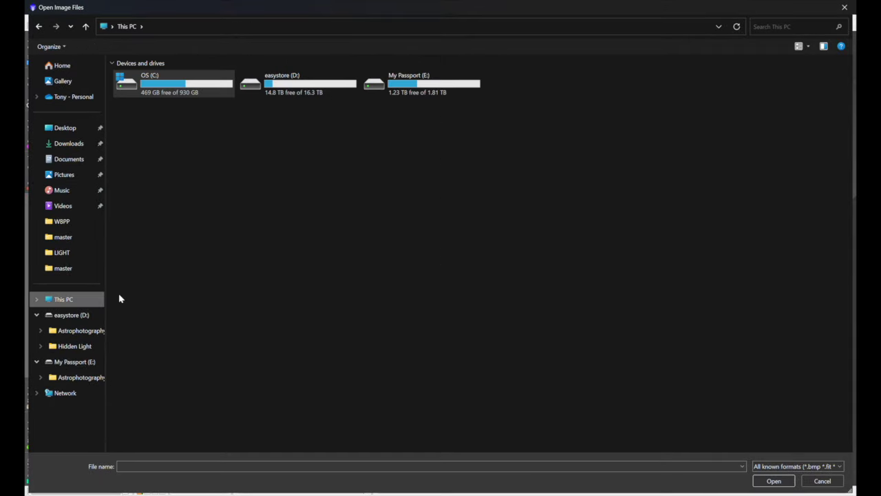
pyautogui.doubleClick(152, 86)
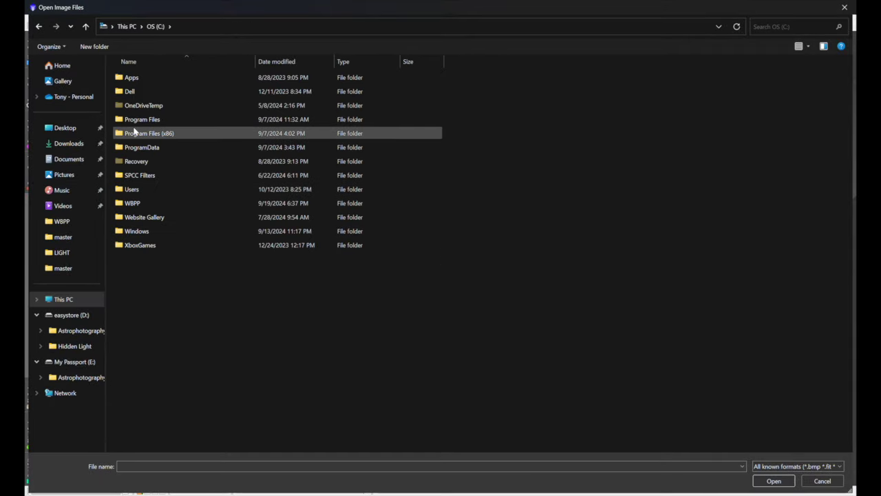
pyautogui.doubleClick(132, 203)
pyautogui.doubleClick(128, 92)
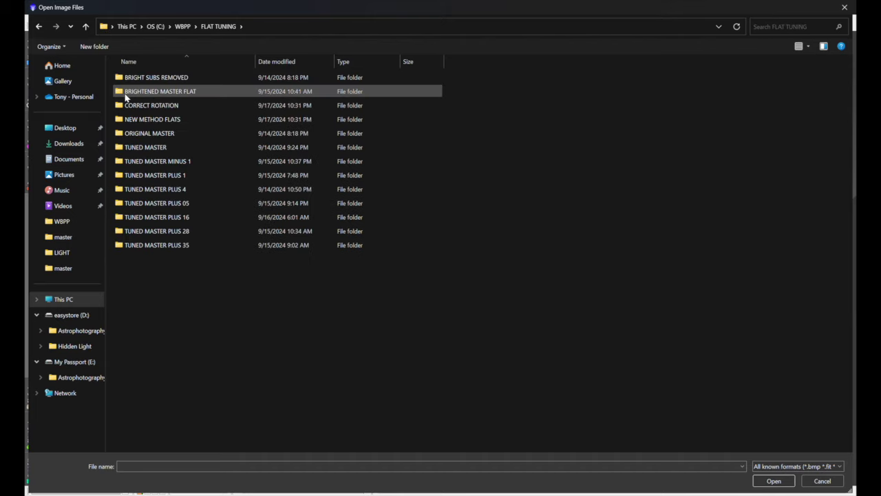
pyautogui.doubleClick(122, 106)
pyautogui.doubleClick(120, 105)
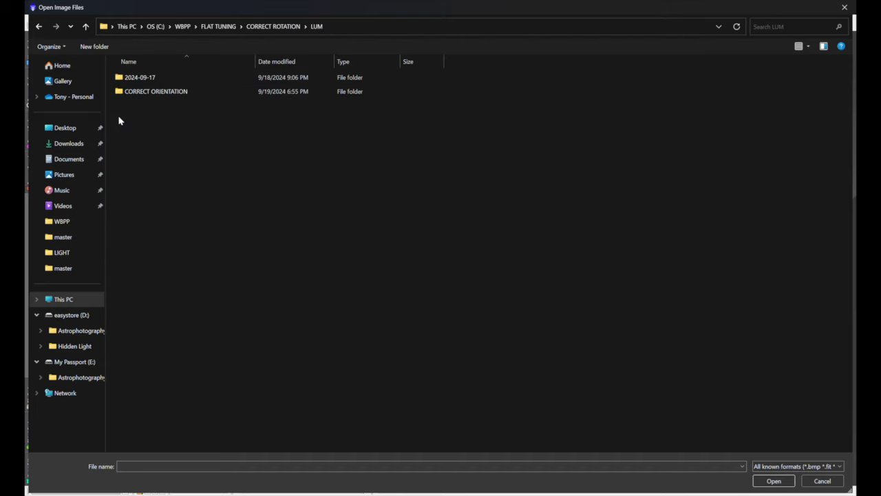
pyautogui.doubleClick(125, 80)
pyautogui.doubleClick(127, 89)
pyautogui.click(131, 80)
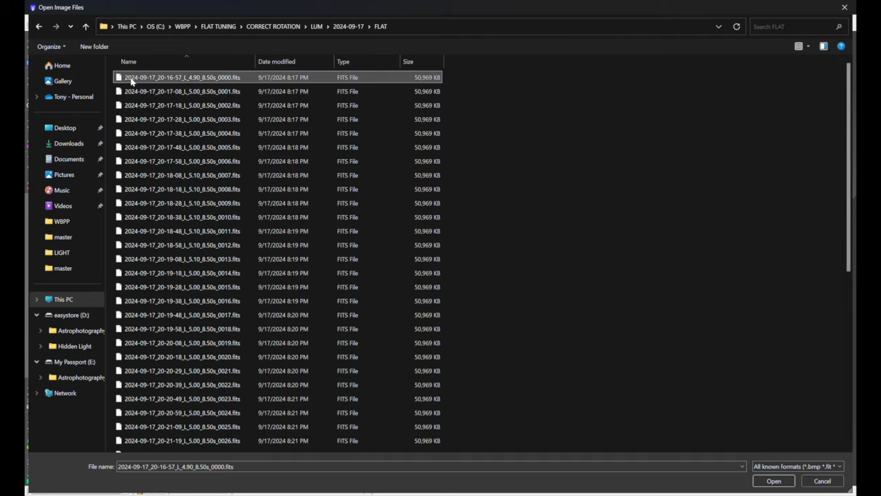
pyautogui.hotkey('ctrl', 'a')
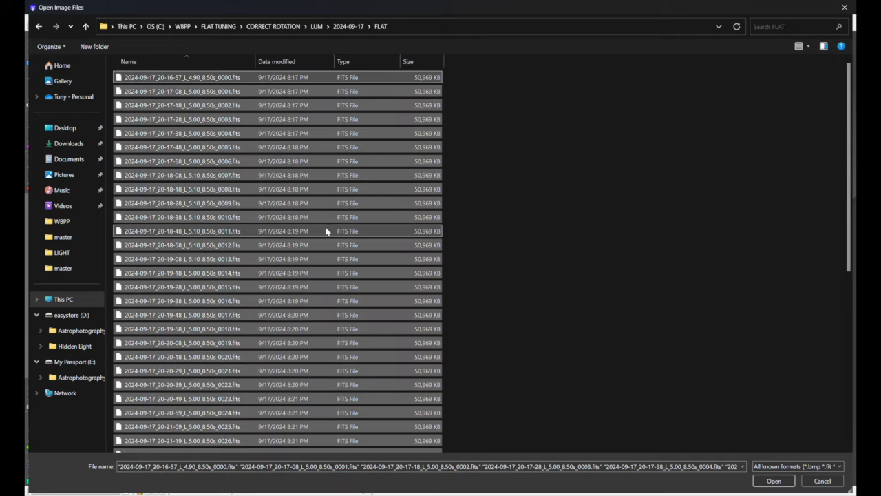
pyautogui.click(774, 480)
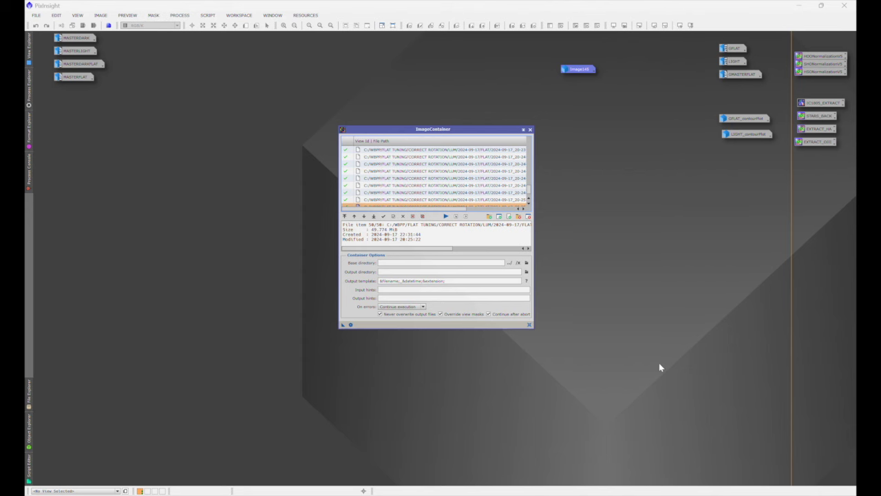
# Set the container's output directory to C:\WBPP\FLAT TUNING\CORRECT ROTATION\LUM\CORRECT ORIENTATION.
pyautogui.click(526, 273)
pyautogui.click(70, 285)
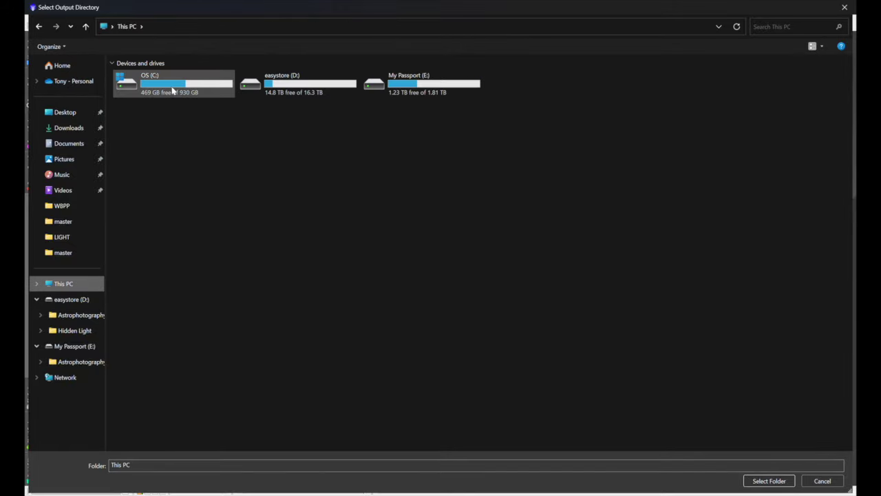
pyautogui.doubleClick(172, 91)
pyautogui.doubleClick(128, 201)
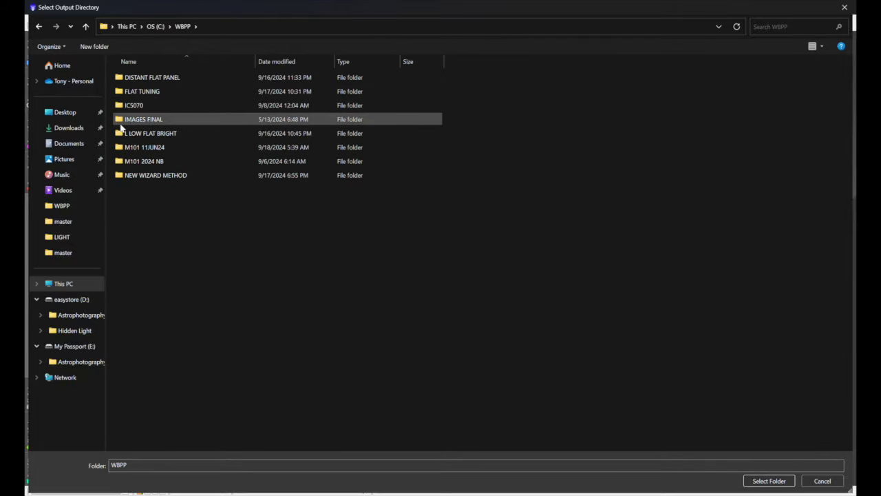
pyautogui.doubleClick(138, 91)
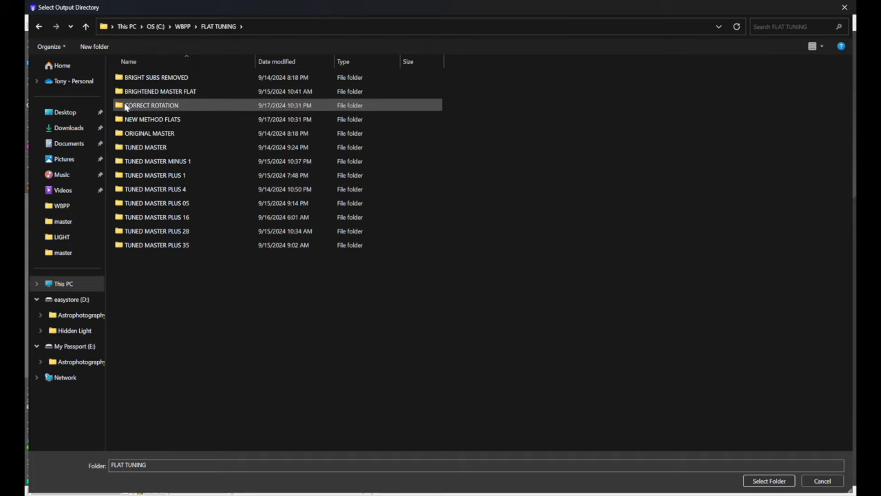
pyautogui.doubleClick(125, 107)
pyautogui.doubleClick(125, 105)
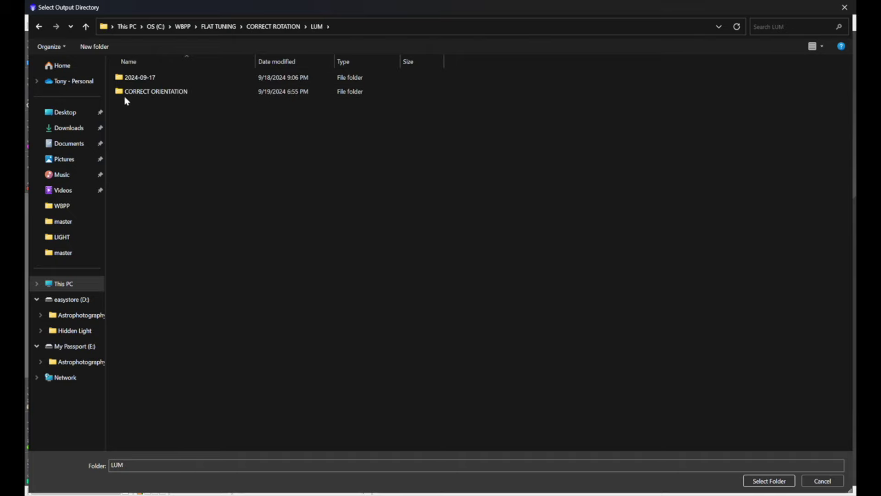
pyautogui.click(125, 97)
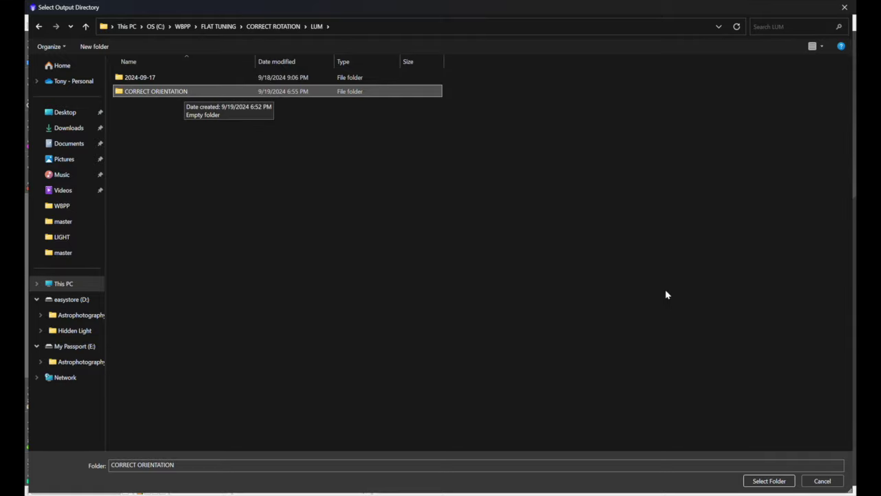
pyautogui.click(769, 480)
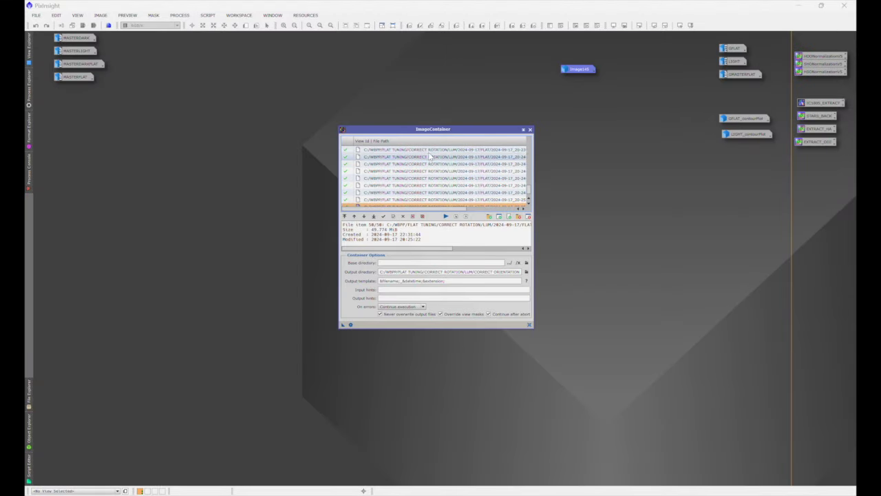
# Save the image container as a workspace process icon and close its window.
pyautogui.moveTo(432, 129); pyautogui.dragTo(551, 120)
pyautogui.moveTo(462, 318); pyautogui.dragTo(358, 306)
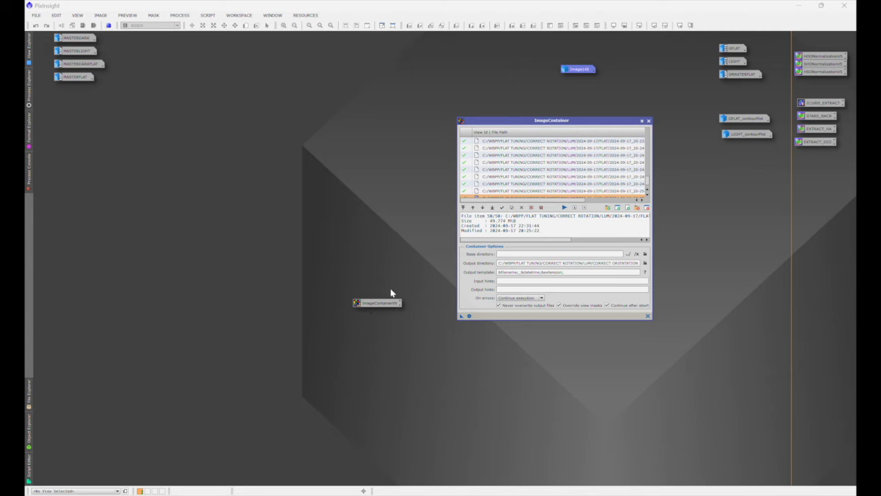
pyautogui.click(648, 120)
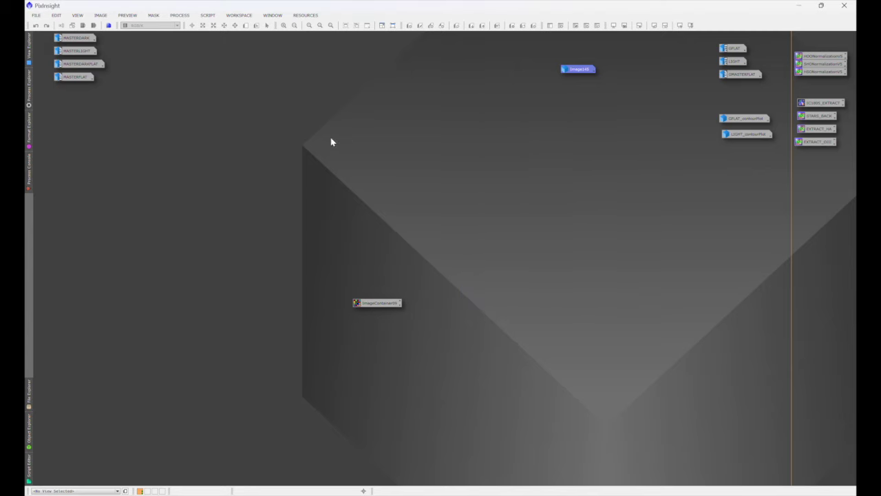
# Reset the Rotation process, set Angle to 180°, and apply it to the ImageContainer09 icon.
pyautogui.click(182, 15)
pyautogui.moveTo(192, 27)
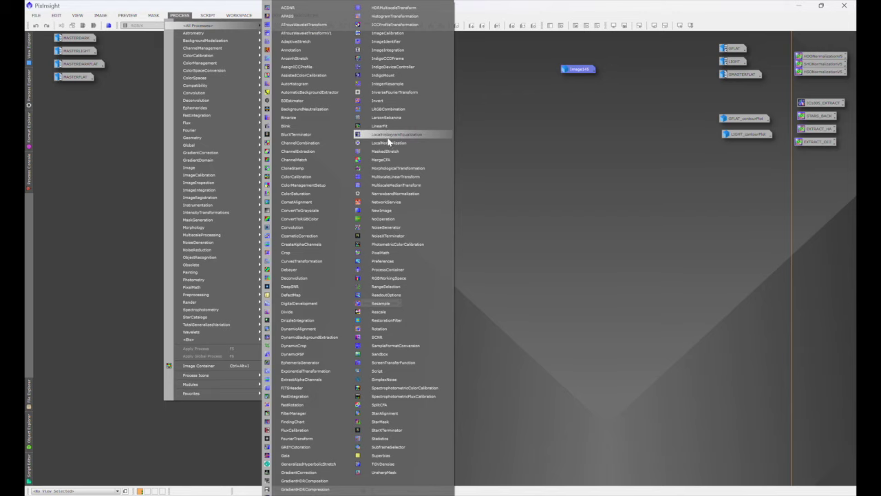
pyautogui.click(375, 329)
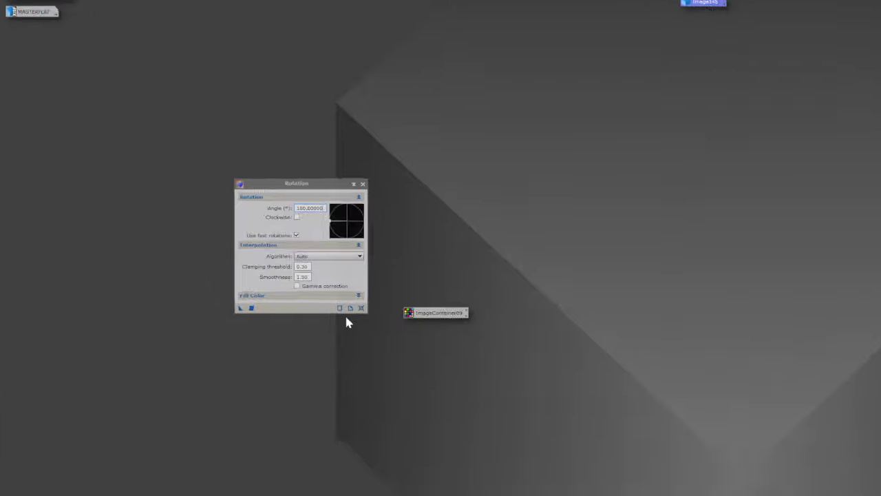
pyautogui.click(359, 308)
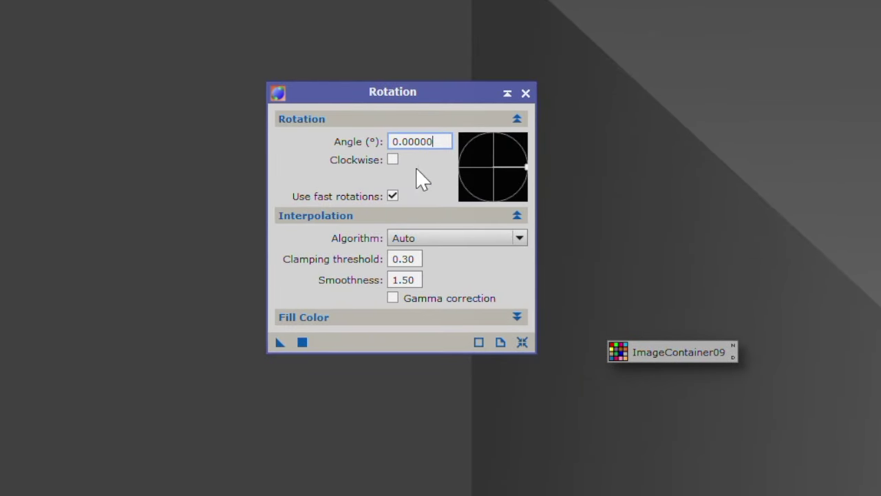
pyautogui.doubleClick(409, 134)
pyautogui.tripleClick(409, 134)
pyautogui.write('180')
pyautogui.moveTo(281, 344); pyautogui.dragTo(655, 353)
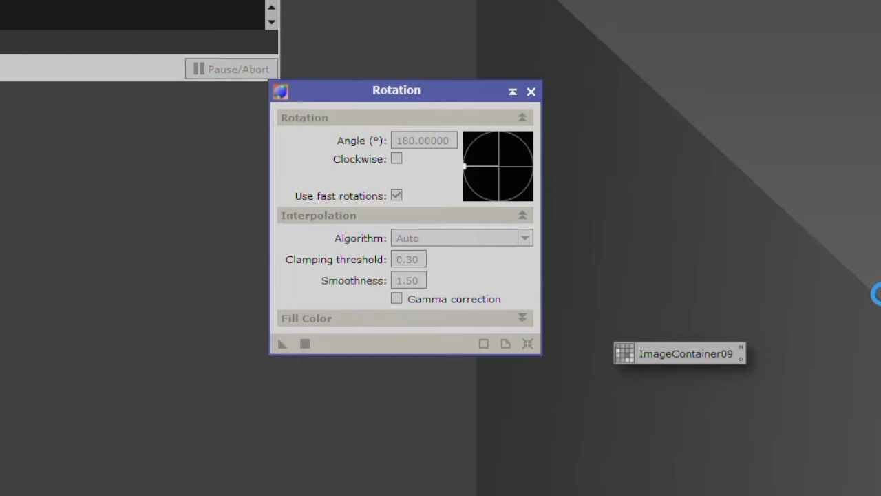